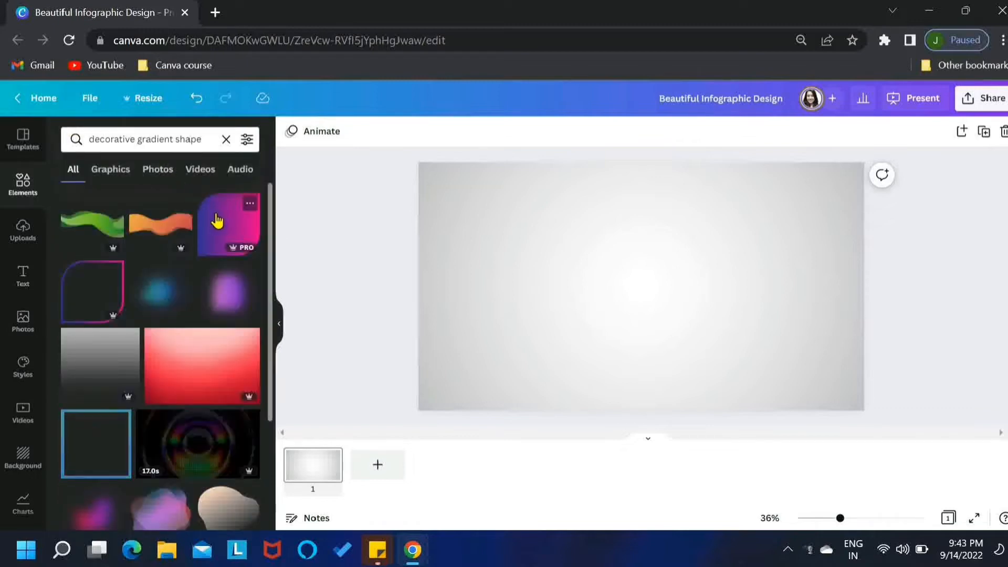
Step: Add the purple-to-pink rounded gradient shape from the search results to the page
{"action": "left_click", "coordinate": [216, 221]}
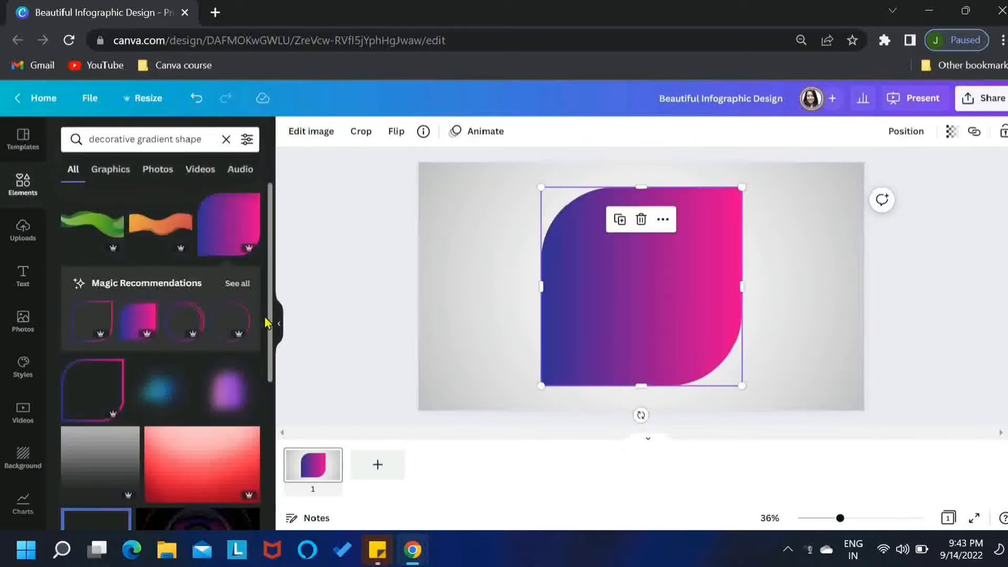
{"action": "left_click", "coordinate": [278, 328]}
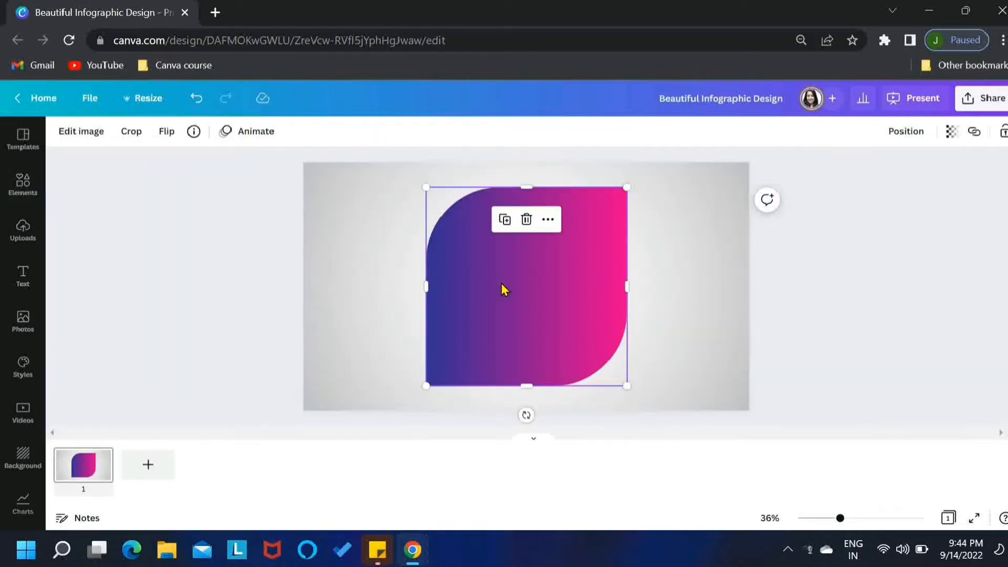
Step: Shrink the gradient shape and move it to the upper area just right of the page centre
{"action": "left_click_drag", "start_coordinate": [628, 187], "coordinate": [563, 249]}
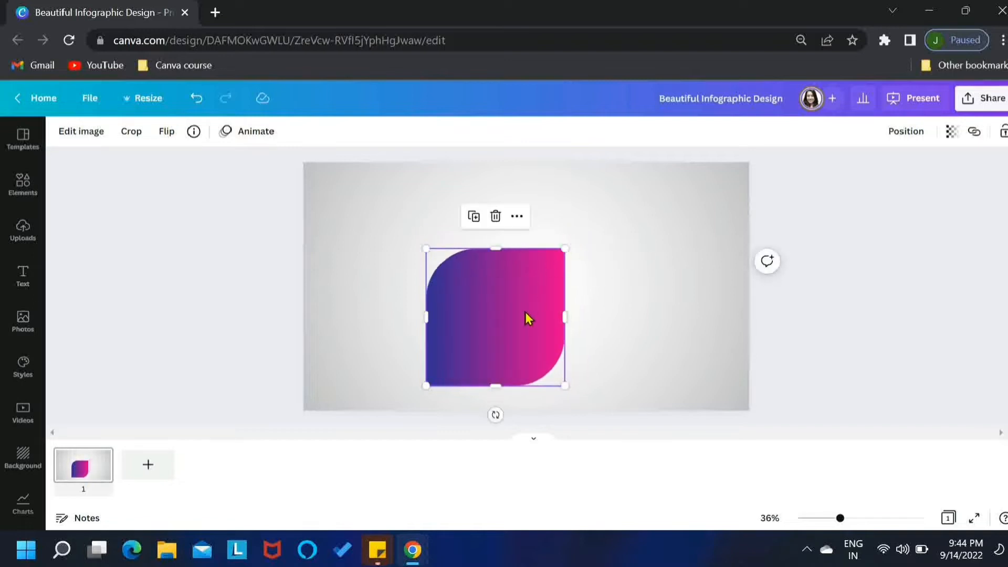
{"action": "left_click_drag", "start_coordinate": [526, 315], "coordinate": [618, 246]}
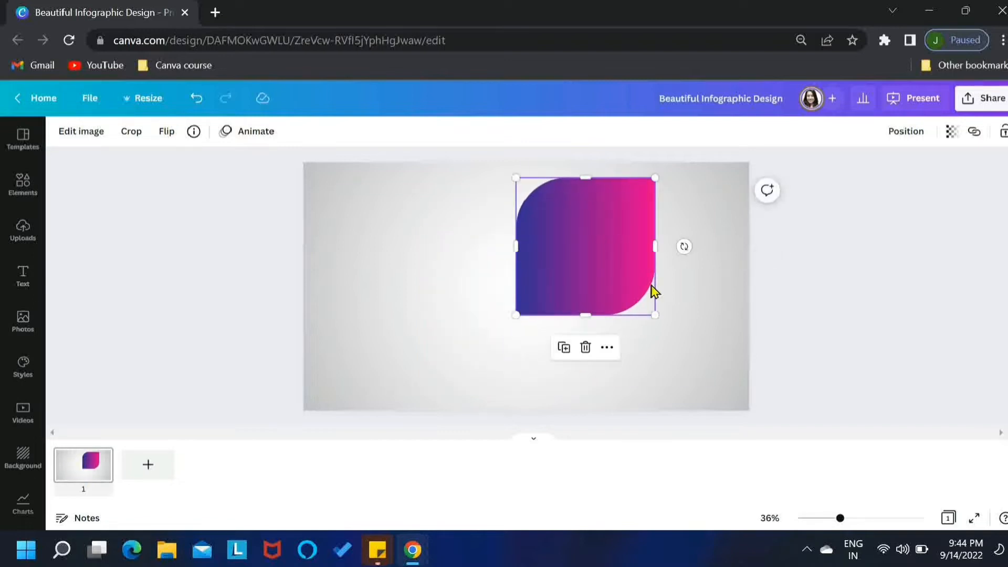
{"action": "left_click_drag", "start_coordinate": [655, 316], "coordinate": [628, 285]}
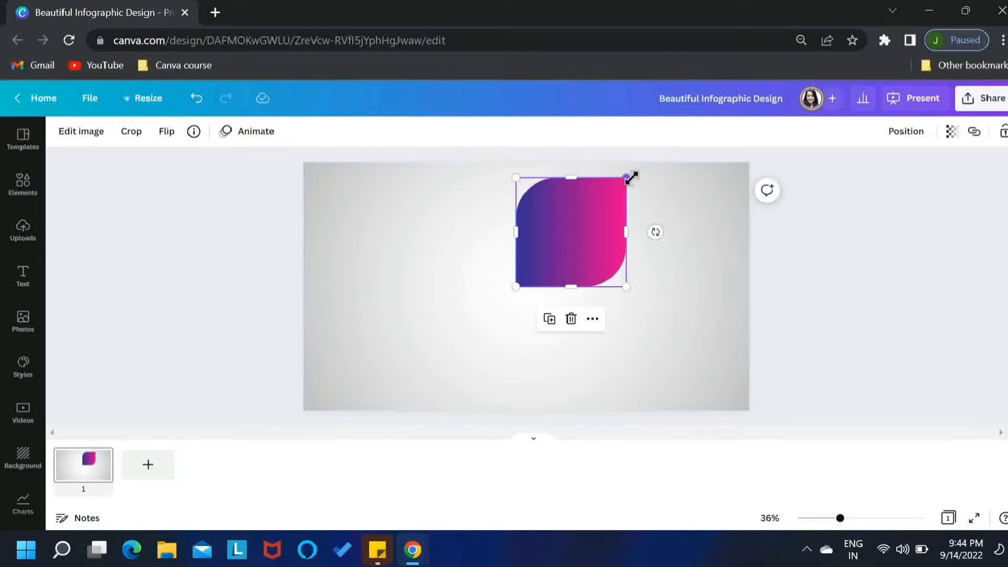
{"action": "left_click_drag", "start_coordinate": [630, 179], "coordinate": [632, 173]}
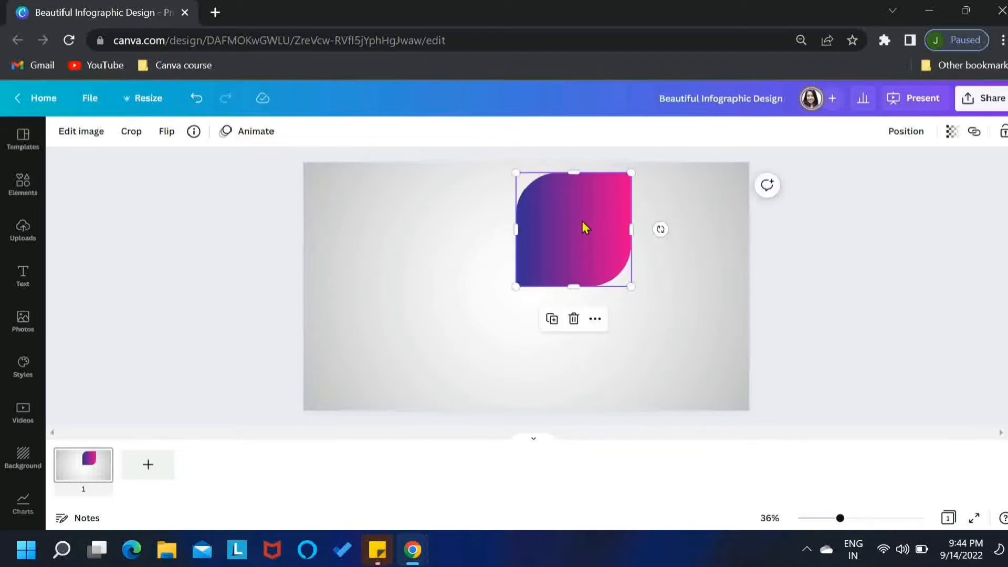
Step: Duplicate the gradient shape and move the copy directly below the original
{"action": "left_click", "coordinate": [591, 239]}
{"action": "left_click", "coordinate": [591, 239]}
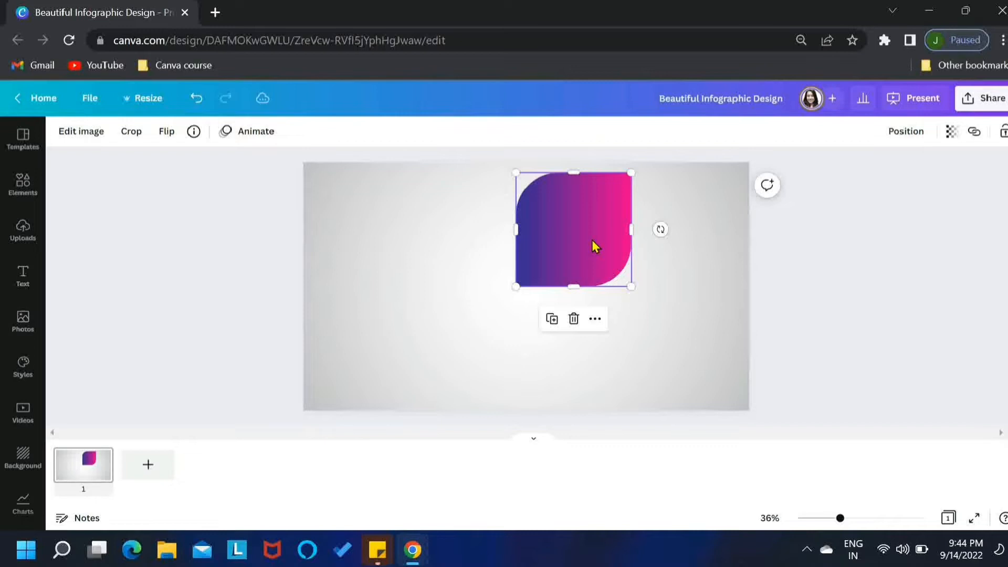
{"action": "left_click", "coordinate": [555, 323]}
{"action": "left_click_drag", "start_coordinate": [569, 252], "coordinate": [563, 348]}
Step: Flip the lower copy vertically and nudge it down to line up under the original
{"action": "left_click", "coordinate": [171, 132]}
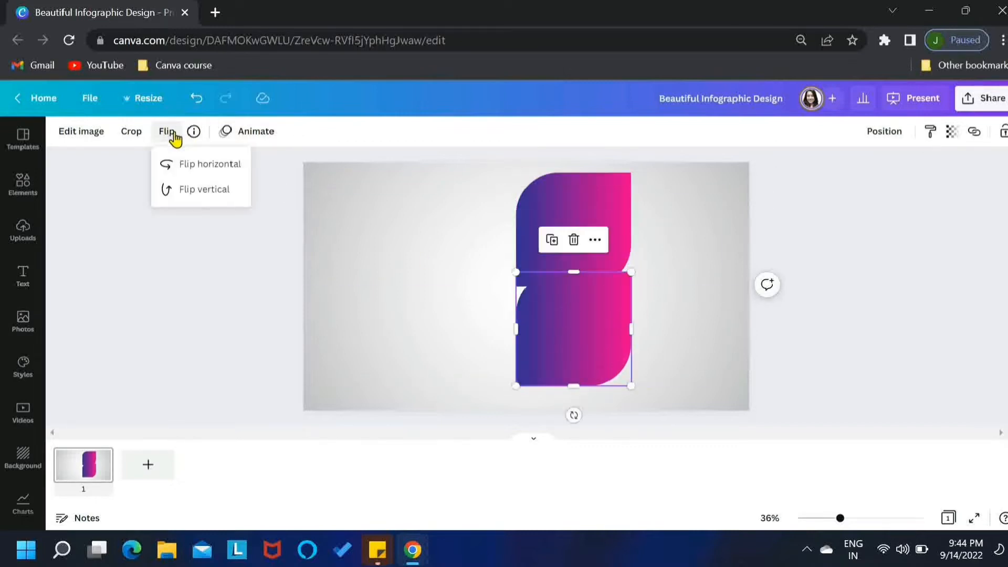
{"action": "left_click", "coordinate": [187, 192]}
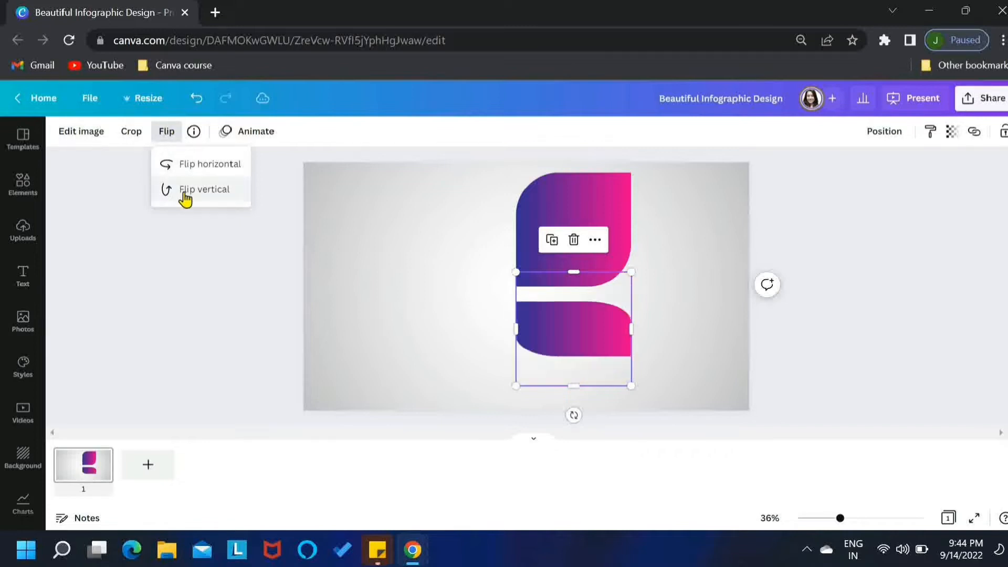
{"action": "left_click_drag", "start_coordinate": [546, 328], "coordinate": [547, 348]}
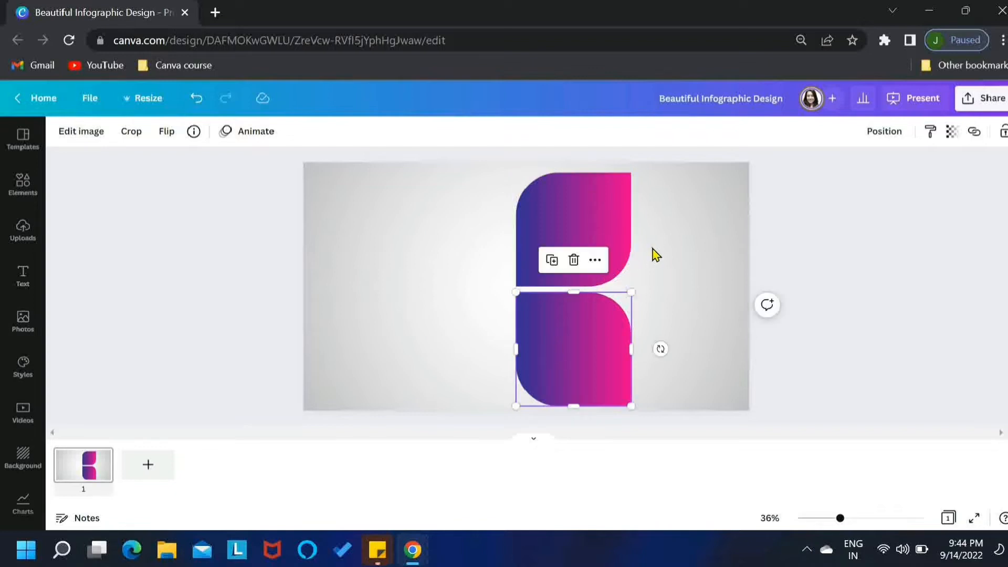
Step: Duplicate the pair of gradient shapes and place the copies to their left
{"action": "left_click_drag", "start_coordinate": [651, 247], "coordinate": [432, 360]}
{"action": "left_click", "coordinate": [306, 225]}
Step: Flip the top-left and bottom-left gradient shapes horizontally so all four form a mirrored petal pattern
{"action": "left_click", "coordinate": [439, 245]}
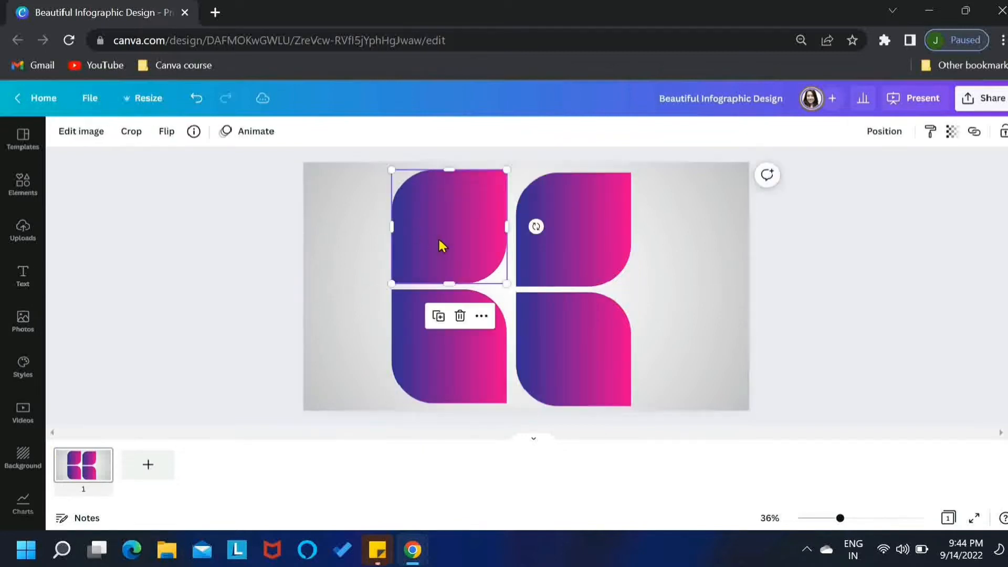
{"action": "left_click", "coordinate": [167, 134]}
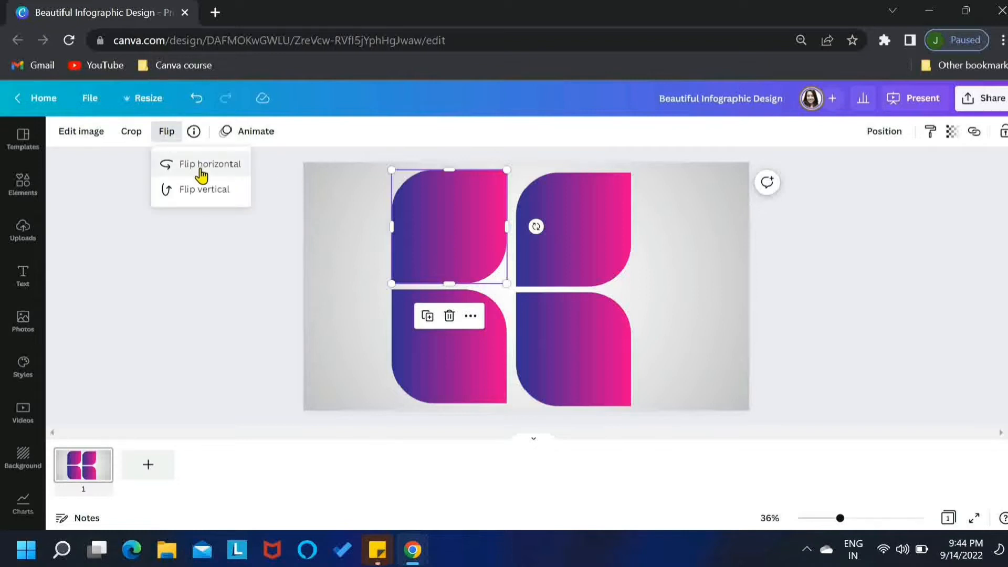
{"action": "left_click", "coordinate": [201, 174]}
{"action": "left_click", "coordinate": [397, 296]}
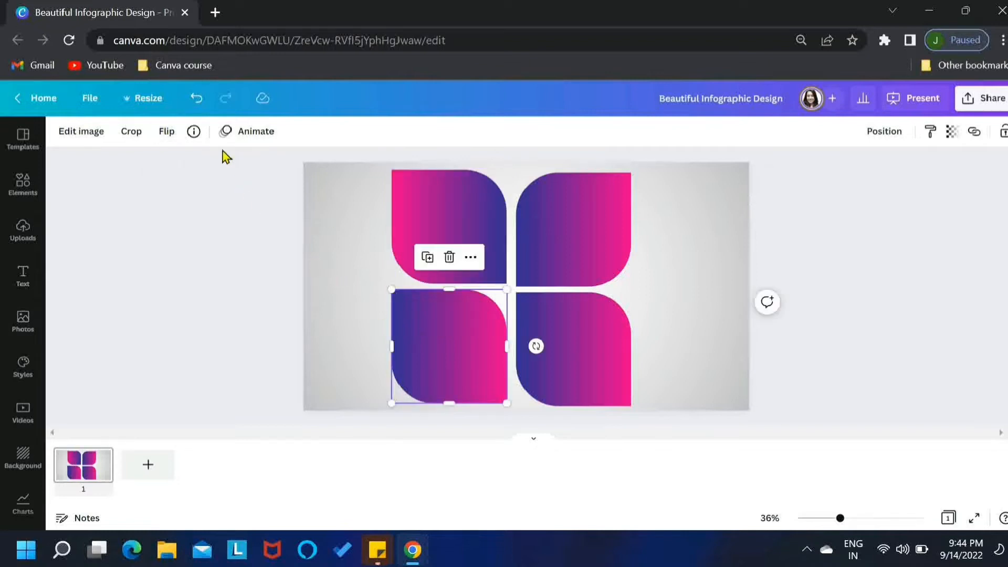
{"action": "left_click", "coordinate": [167, 132]}
{"action": "left_click", "coordinate": [203, 164]}
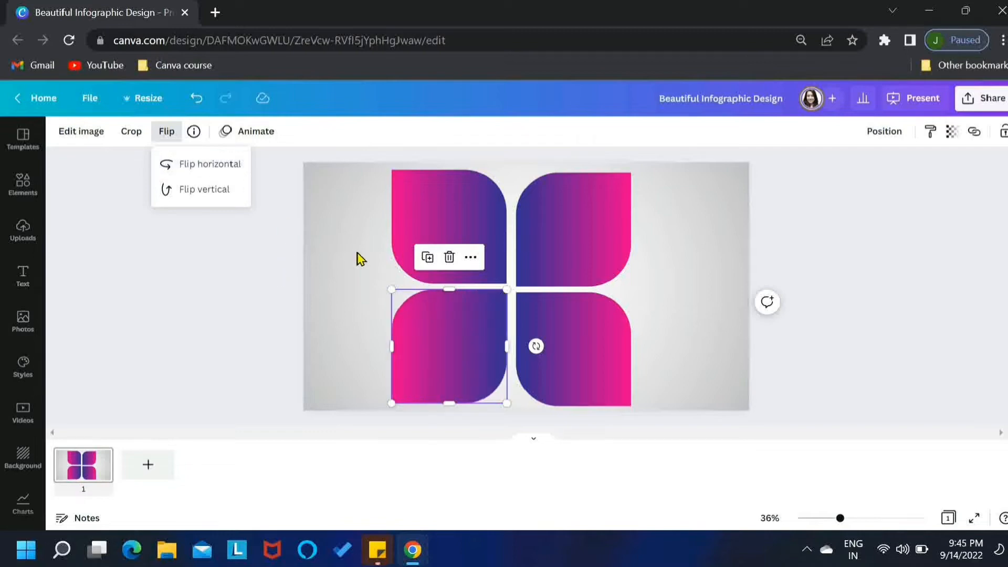
Step: Close the gaps between the four shapes and centre the whole cluster on the page
{"action": "left_click_drag", "start_coordinate": [359, 259], "coordinate": [443, 351]}
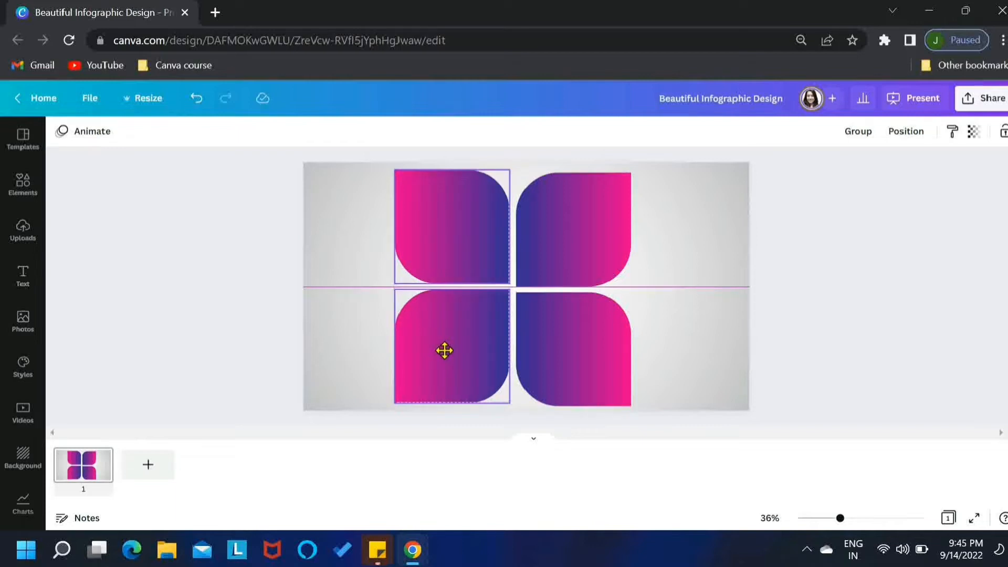
{"action": "left_click_drag", "start_coordinate": [445, 351], "coordinate": [446, 350]}
{"action": "left_click_drag", "start_coordinate": [682, 197], "coordinate": [596, 329]}
{"action": "left_click_drag", "start_coordinate": [382, 236], "coordinate": [436, 329]}
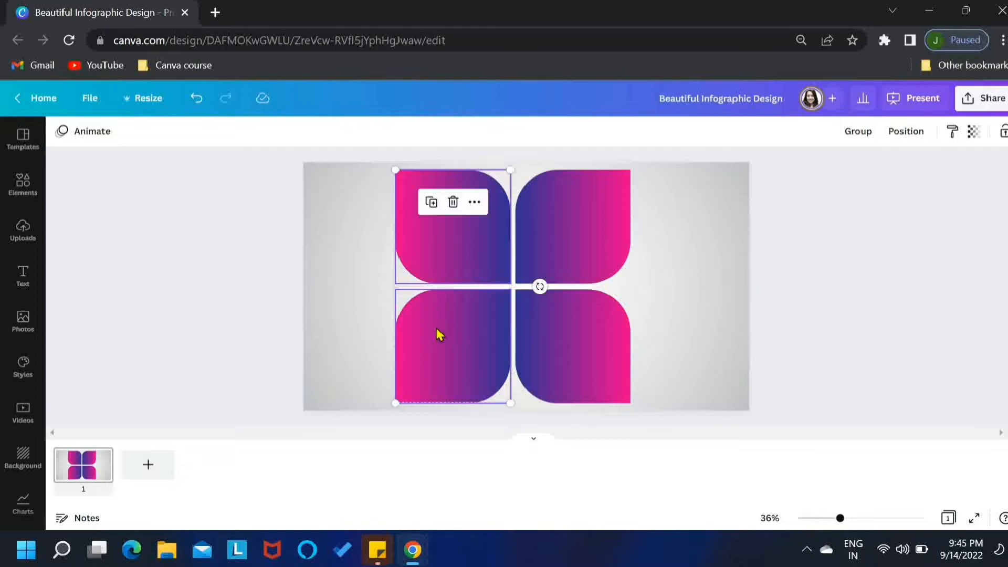
{"action": "left_click_drag", "start_coordinate": [327, 252], "coordinate": [609, 391]}
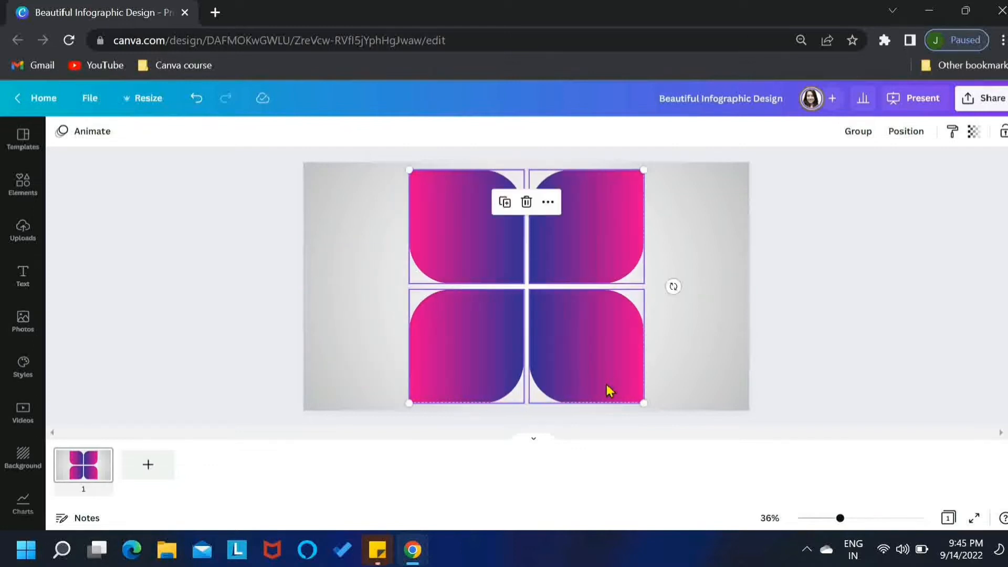
{"action": "left_click", "coordinate": [857, 385]}
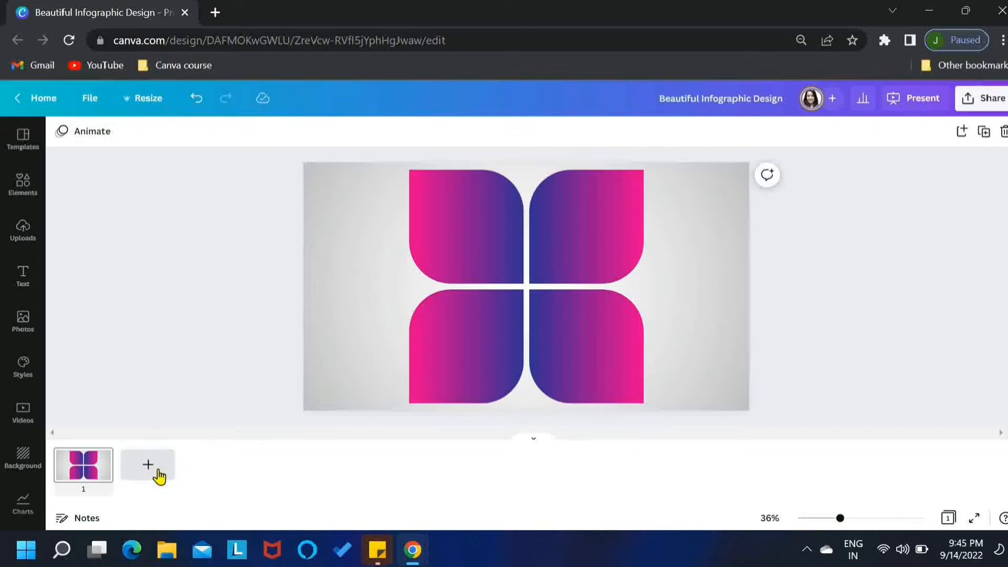
Step: Search the elements library for "quarter circle"
{"action": "left_click", "coordinate": [26, 187]}
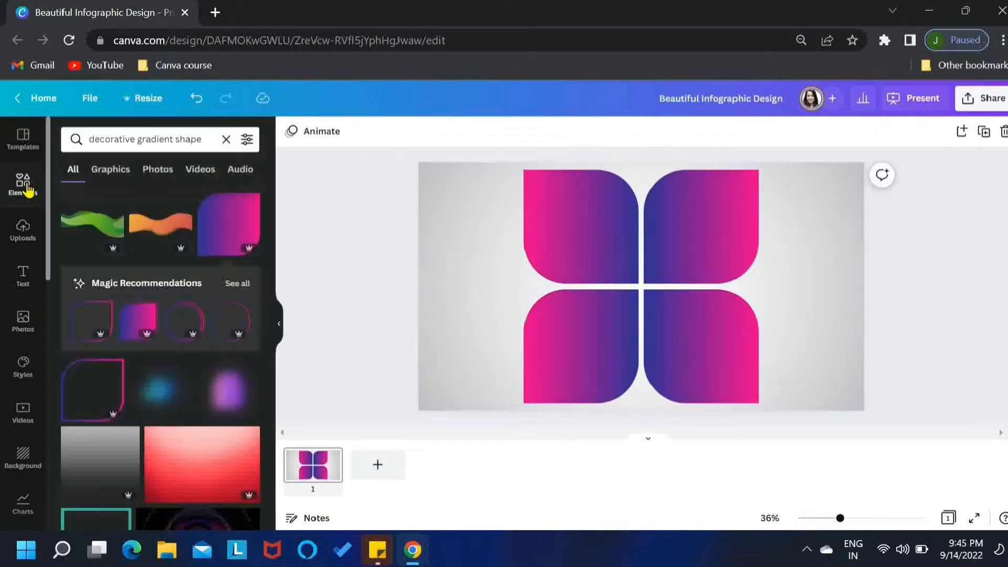
{"action": "triple_click", "coordinate": [167, 141]}
{"action": "type", "text": "qu"}
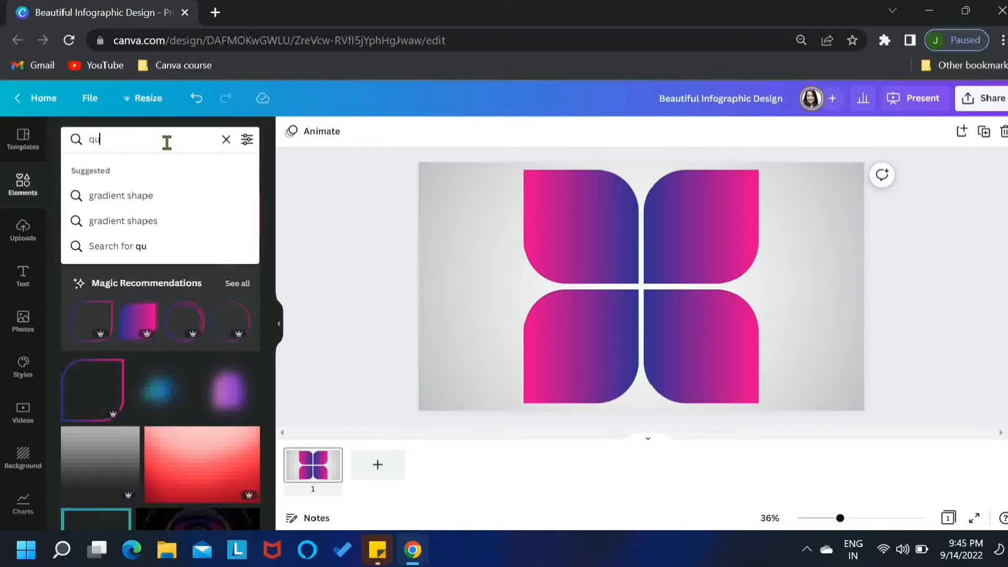
{"action": "type", "text": "arter ci"}
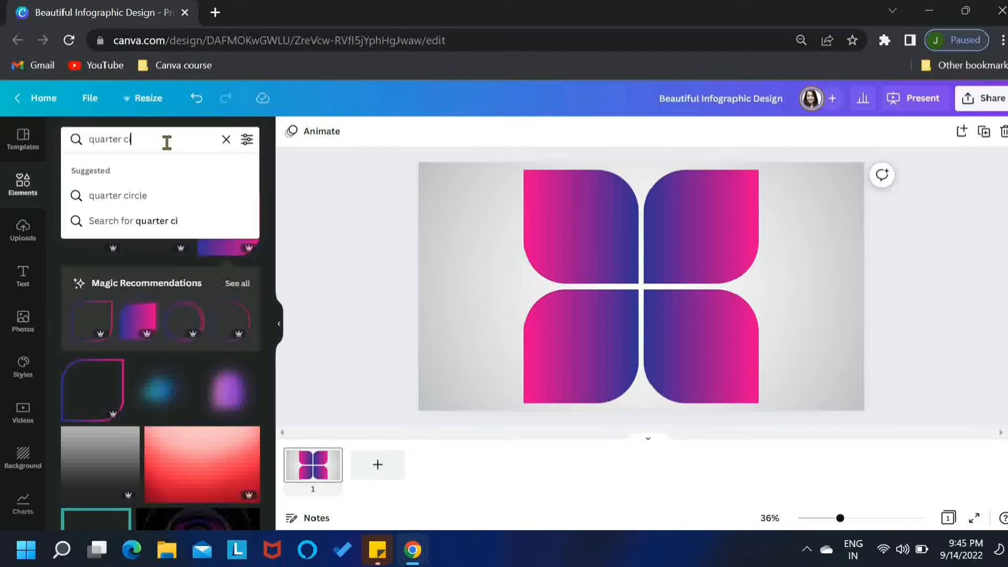
{"action": "type", "text": "rcle"}
{"action": "key", "text": "Return"}
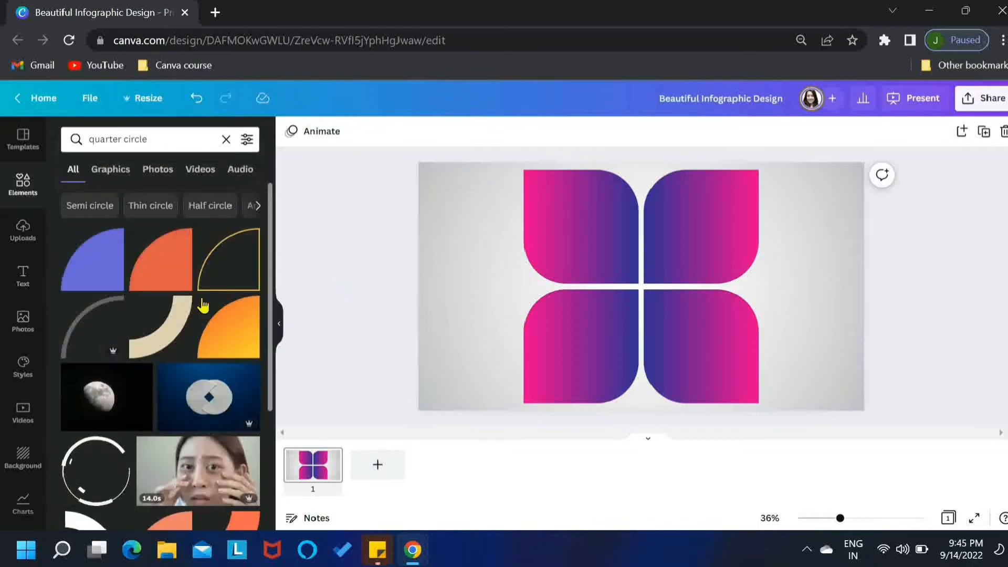
Step: Add the orange quarter circle to the page and recolour it white
{"action": "left_click", "coordinate": [165, 280]}
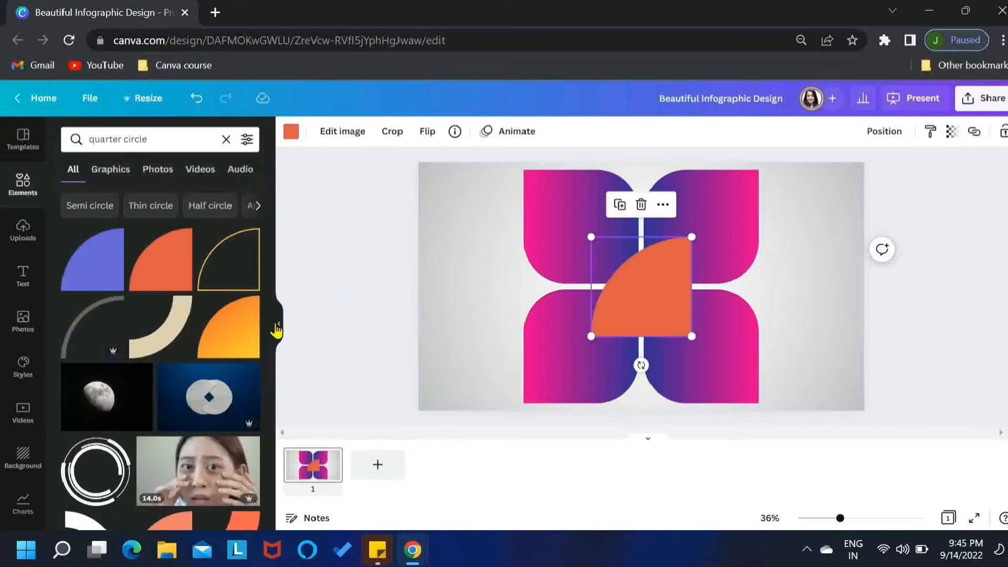
{"action": "left_click", "coordinate": [280, 329]}
{"action": "left_click", "coordinate": [61, 134]}
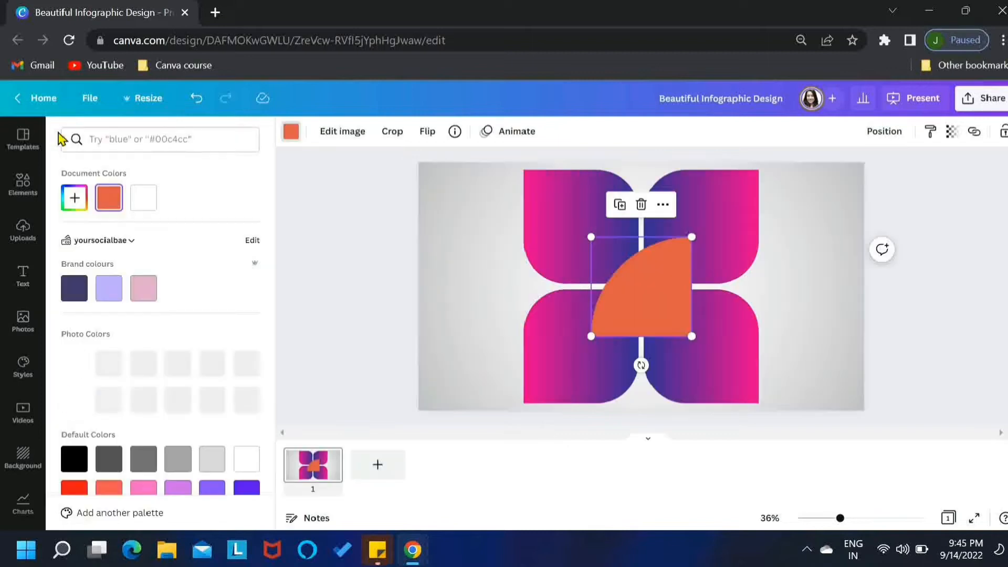
{"action": "left_click", "coordinate": [142, 207]}
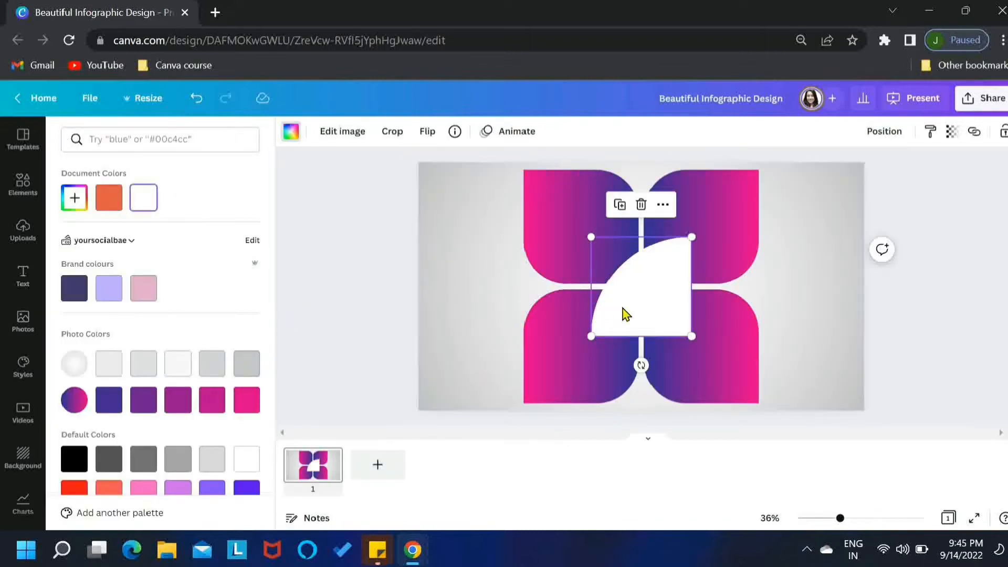
Step: Shrink the white quarter circle and fit it into the inner corner of the top-left shape
{"action": "left_click_drag", "start_coordinate": [626, 314], "coordinate": [569, 253]}
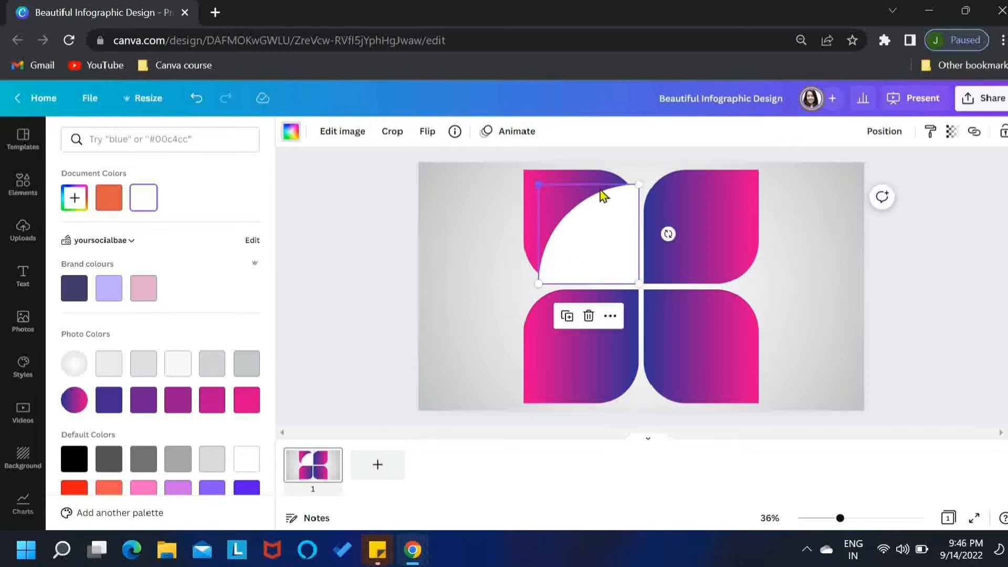
{"action": "mouse_move", "coordinate": [639, 187]}
{"action": "left_mouse_down"}
{"action": "mouse_move", "coordinate": [632, 196]}
{"action": "mouse_move", "coordinate": [636, 188]}
{"action": "left_mouse_up"}
{"action": "left_click_drag", "start_coordinate": [543, 191], "coordinate": [554, 198]}
{"action": "left_click_drag", "start_coordinate": [598, 255], "coordinate": [600, 255]}
{"action": "left_click_drag", "start_coordinate": [555, 200], "coordinate": [588, 217]}
{"action": "left_click", "coordinate": [373, 230]}
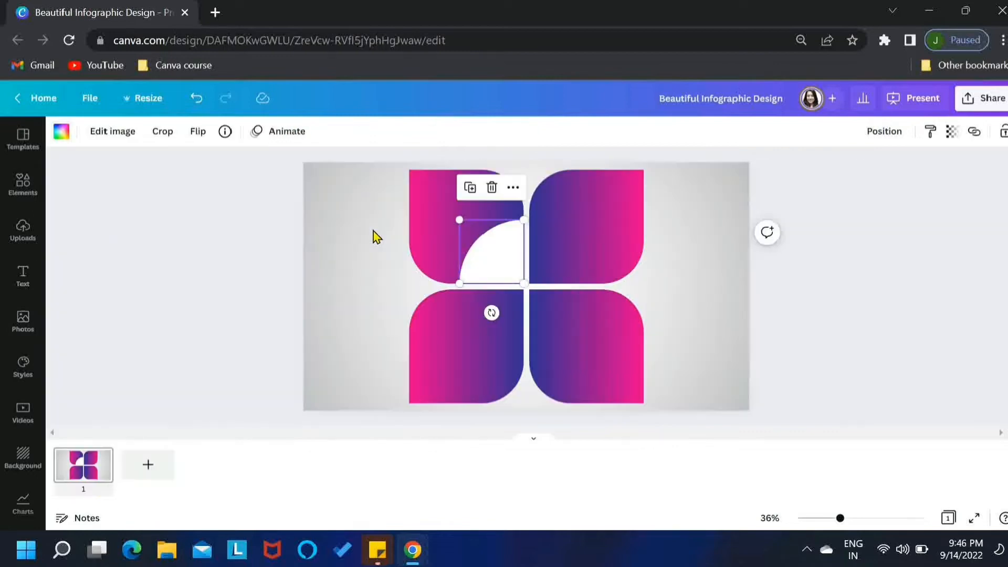
{"action": "left_click", "coordinate": [373, 231]}
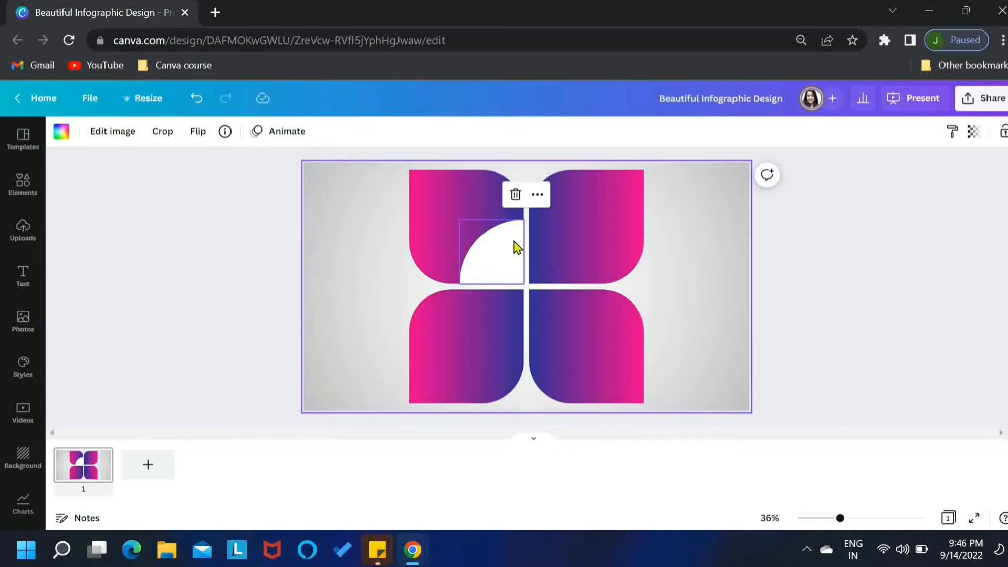
Step: Duplicate the white quarter circle and move the copy into the top-right shape beside it
{"action": "left_click", "coordinate": [502, 259]}
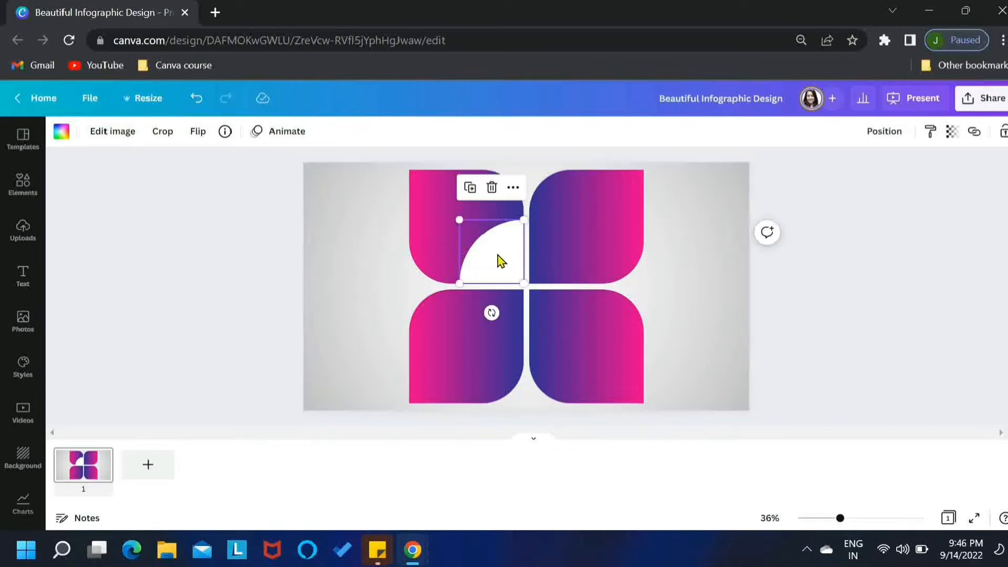
{"action": "left_click", "coordinate": [470, 188]}
{"action": "left_click_drag", "start_coordinate": [509, 271], "coordinate": [579, 270]}
Step: Flip the copied quarter circle horizontally to form a semicircle with the first
{"action": "left_click", "coordinate": [198, 131]}
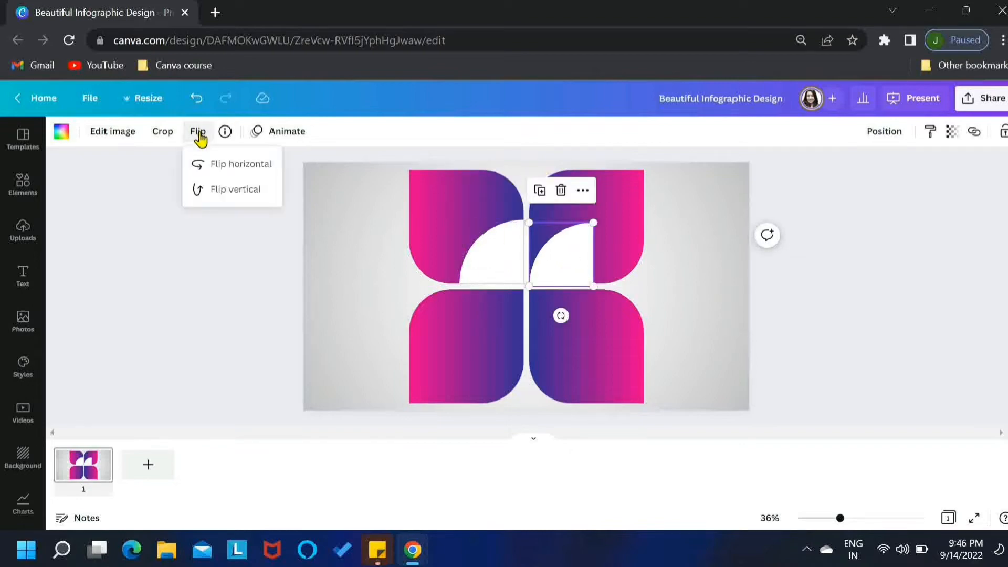
{"action": "left_click", "coordinate": [221, 168]}
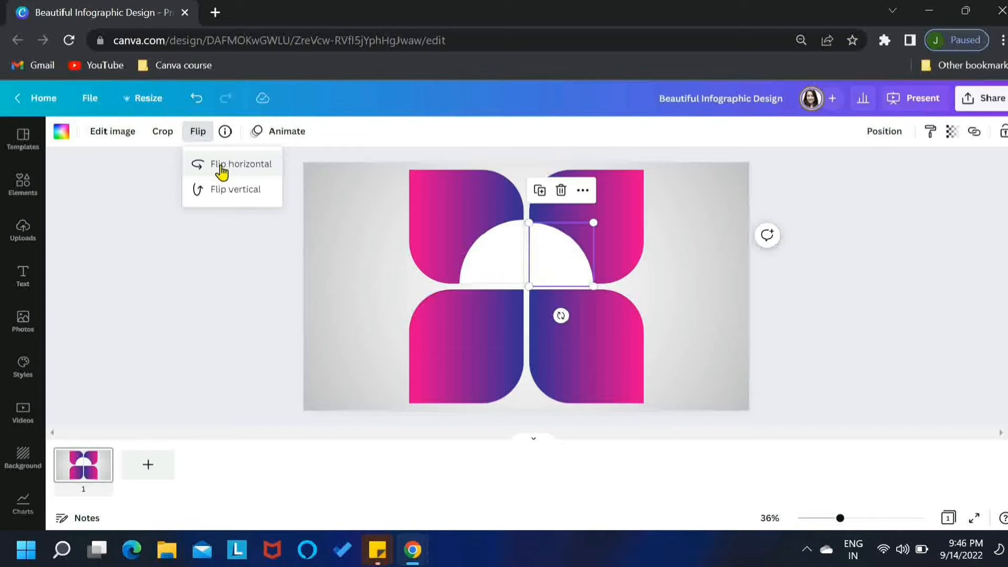
{"action": "left_click", "coordinate": [324, 279]}
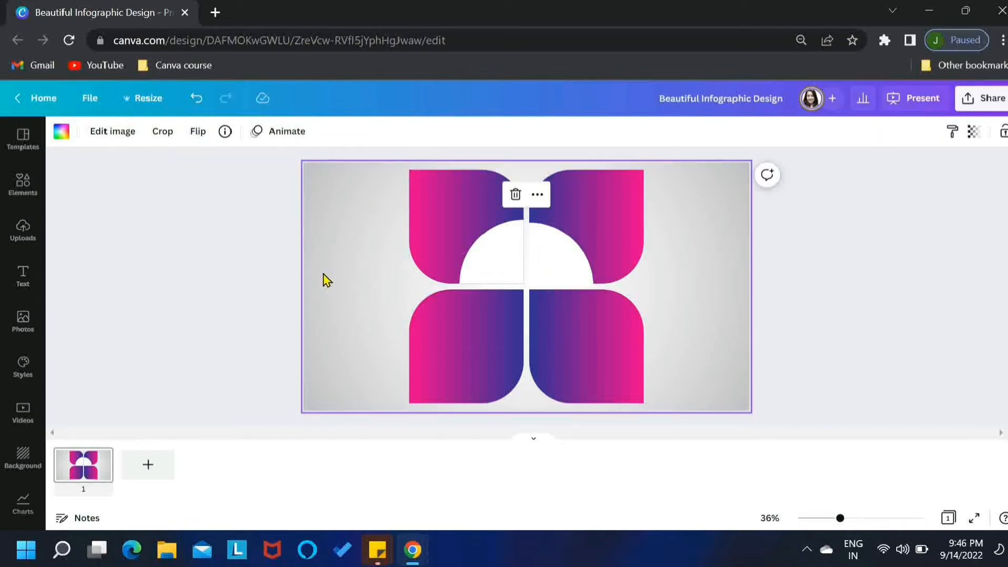
Step: Duplicate both white quarter circles together and move the copies down into the two bottom shapes
{"action": "left_click", "coordinate": [546, 272]}
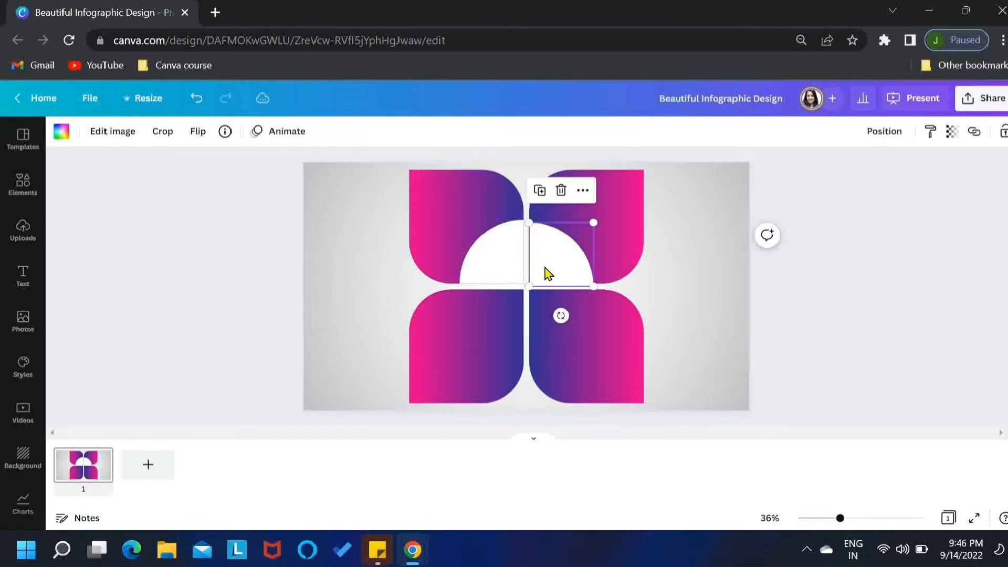
{"action": "left_click", "coordinate": [507, 260], "text": "shift"}
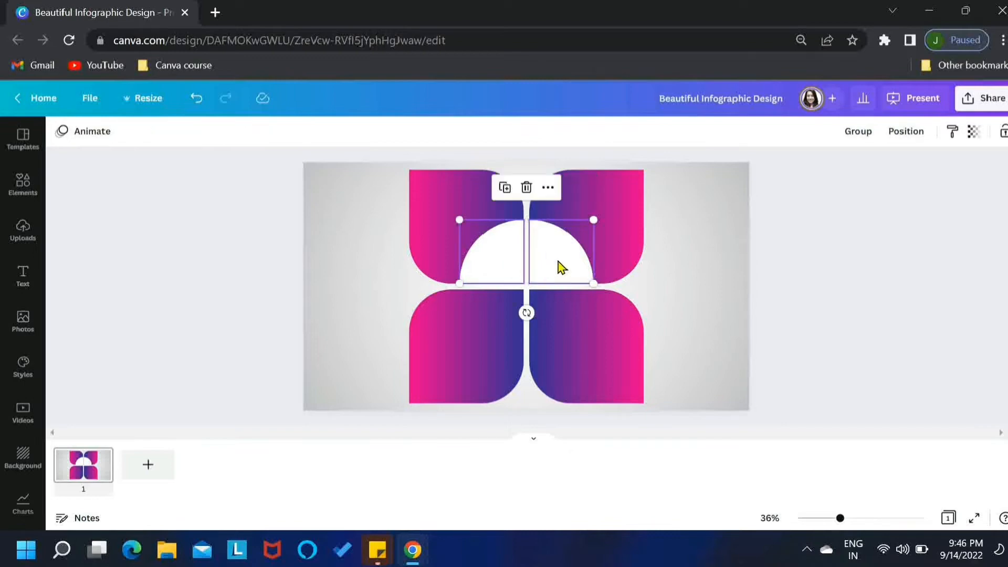
{"action": "left_click", "coordinate": [505, 188]}
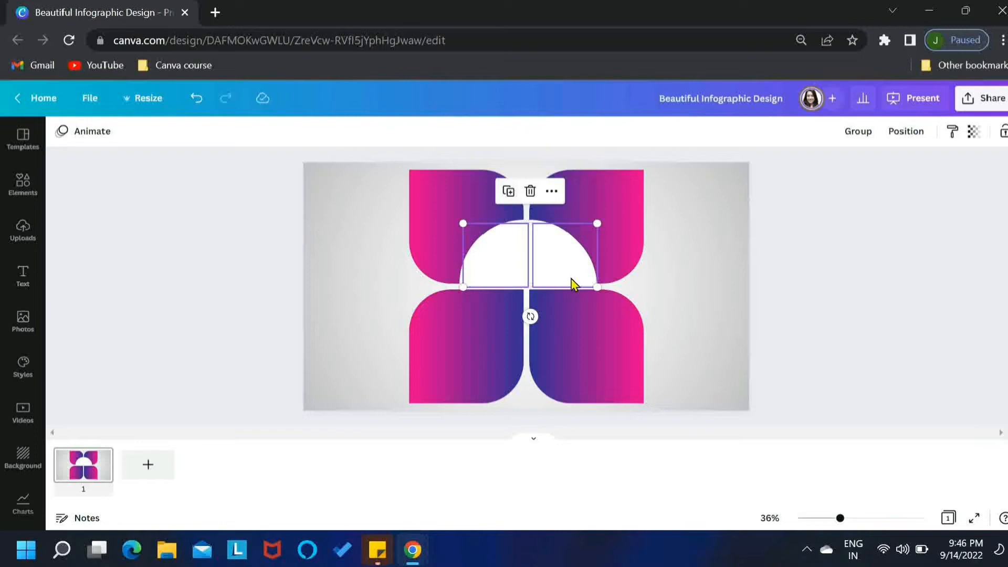
{"action": "left_click_drag", "start_coordinate": [572, 277], "coordinate": [566, 340]}
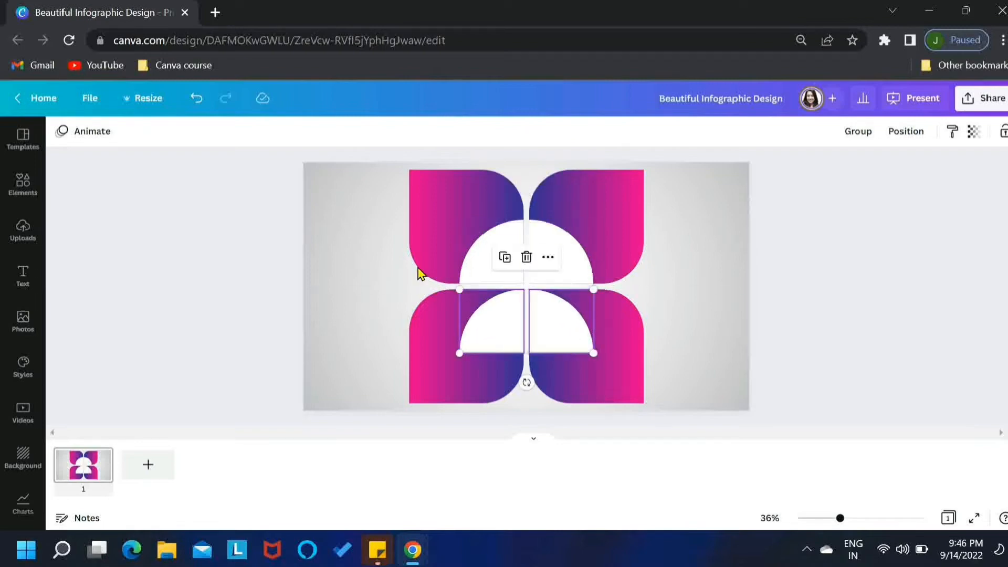
Step: Flip each bottom quarter circle vertically so the four pieces form a full white circle
{"action": "left_click", "coordinate": [233, 246]}
{"action": "left_click", "coordinate": [483, 325]}
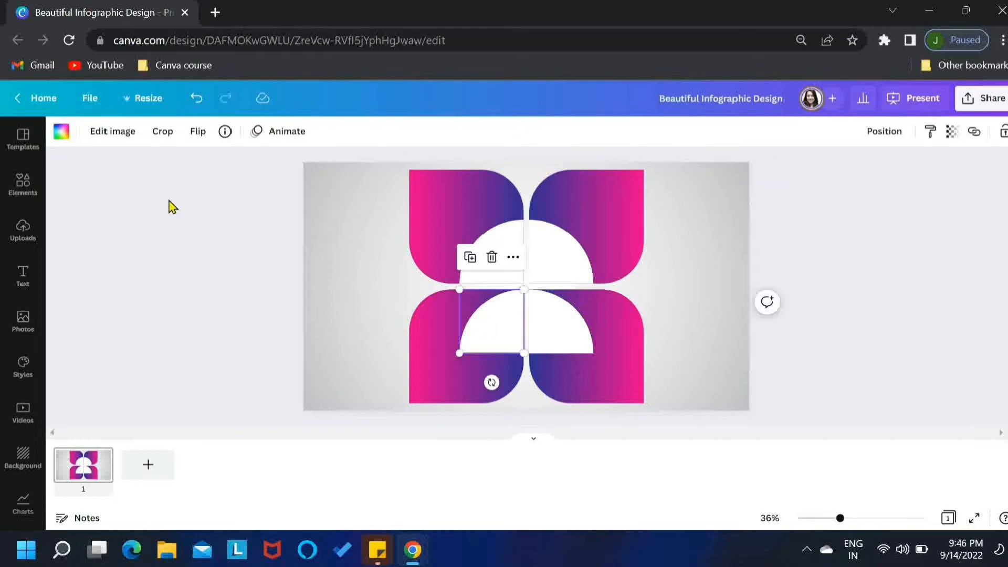
{"action": "left_click", "coordinate": [198, 132]}
{"action": "left_click", "coordinate": [212, 191]}
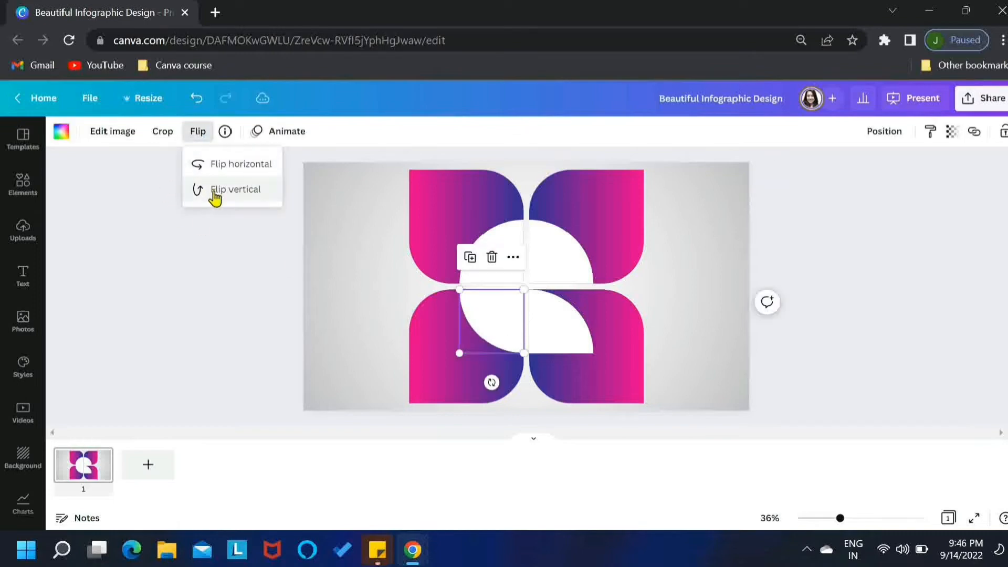
{"action": "left_click", "coordinate": [538, 314]}
{"action": "left_click", "coordinate": [199, 133]}
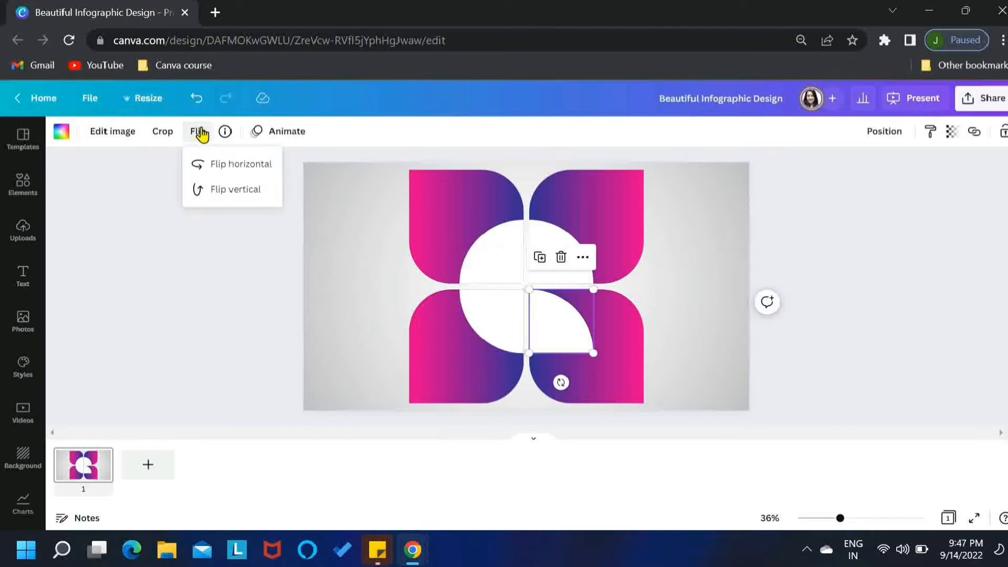
{"action": "left_click", "coordinate": [218, 190]}
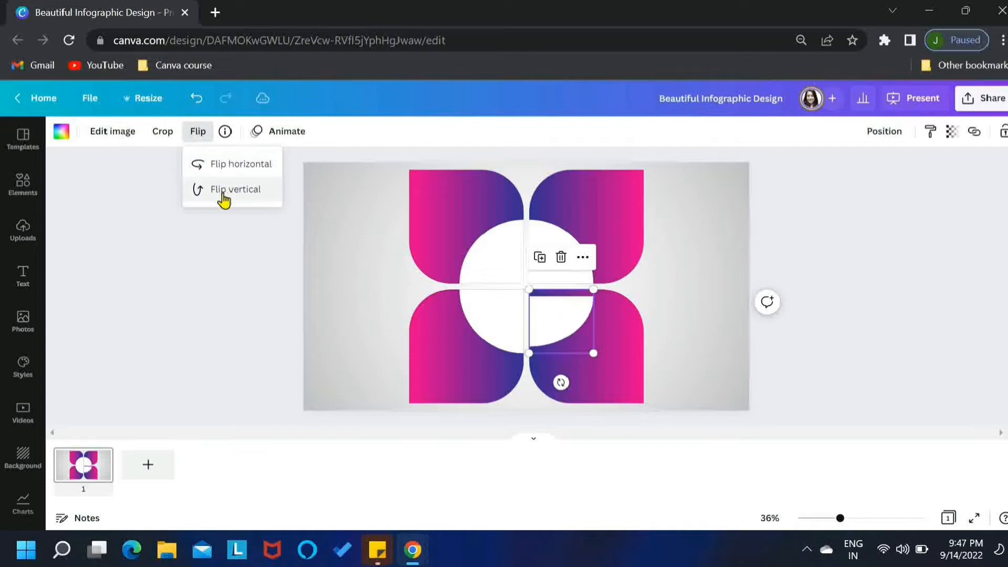
{"action": "left_click", "coordinate": [224, 313]}
Step: Apply the Glow shadow effect to the top-left gradient shape
{"action": "left_click", "coordinate": [416, 196]}
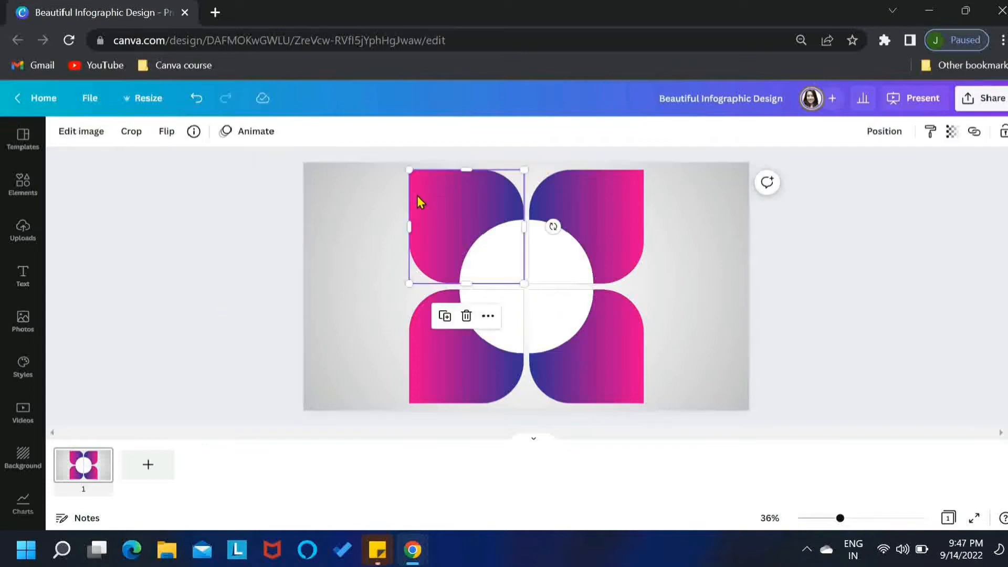
{"action": "left_click", "coordinate": [99, 132]}
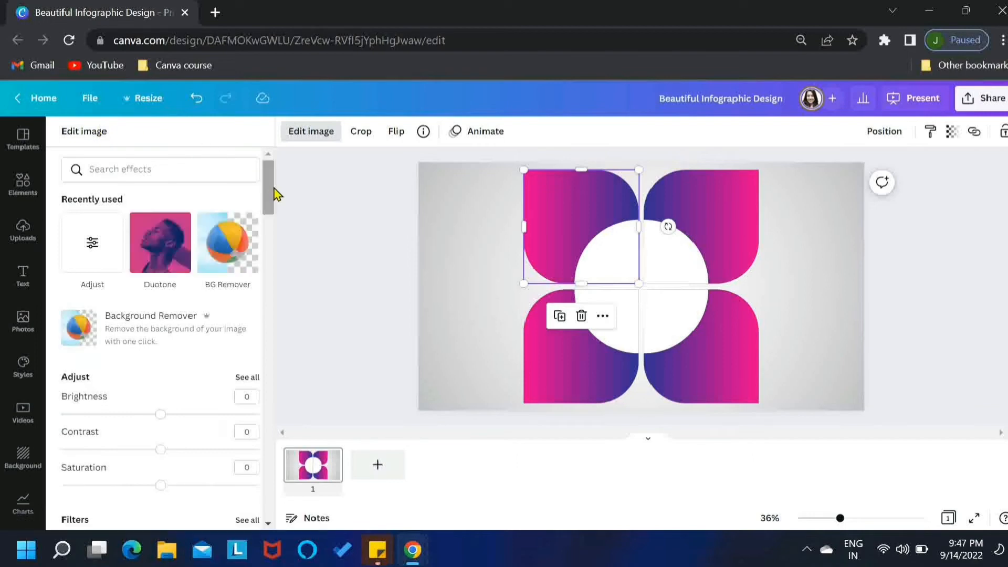
{"action": "left_click_drag", "start_coordinate": [271, 195], "coordinate": [269, 303]}
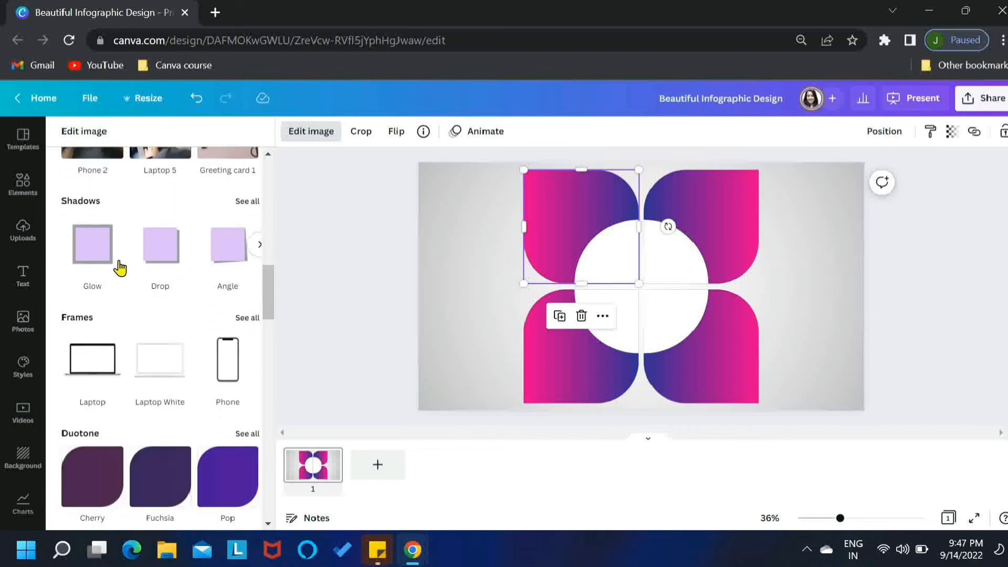
{"action": "left_click", "coordinate": [92, 260]}
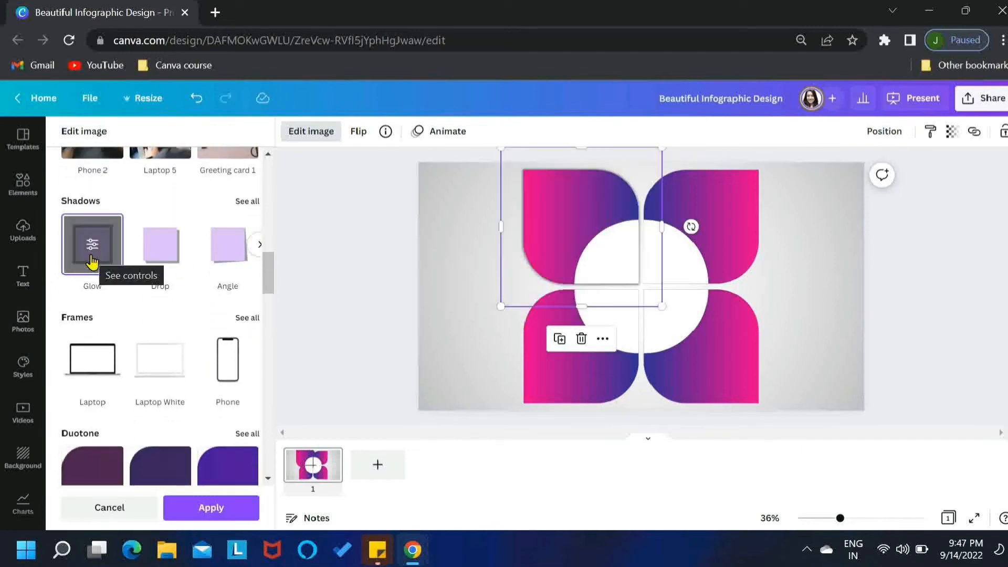
{"action": "left_click", "coordinate": [211, 507]}
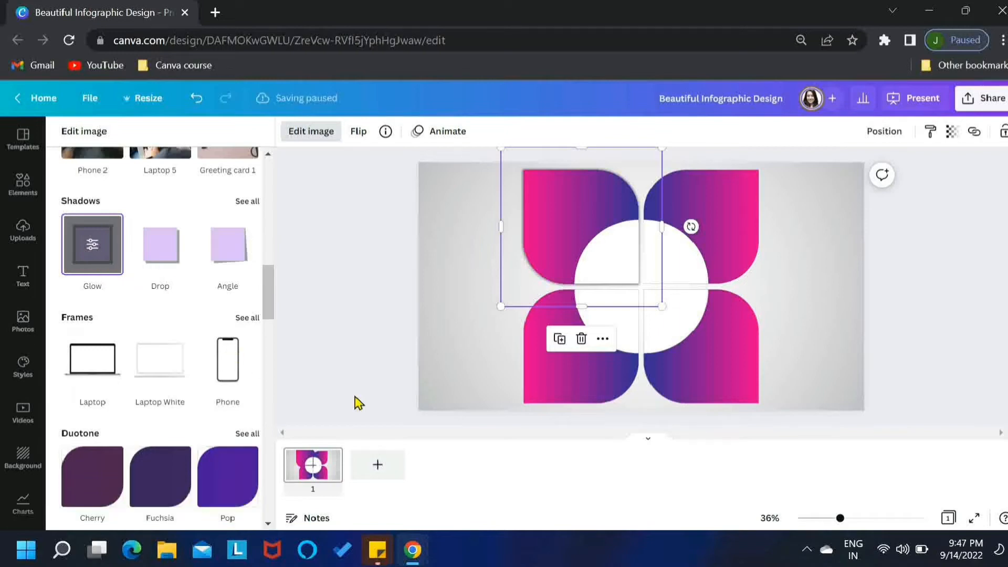
Step: Apply the same Glow shadow effect to the top-right, bottom-left and bottom-right gradient shapes
{"action": "left_click", "coordinate": [718, 217]}
{"action": "left_click", "coordinate": [102, 260]}
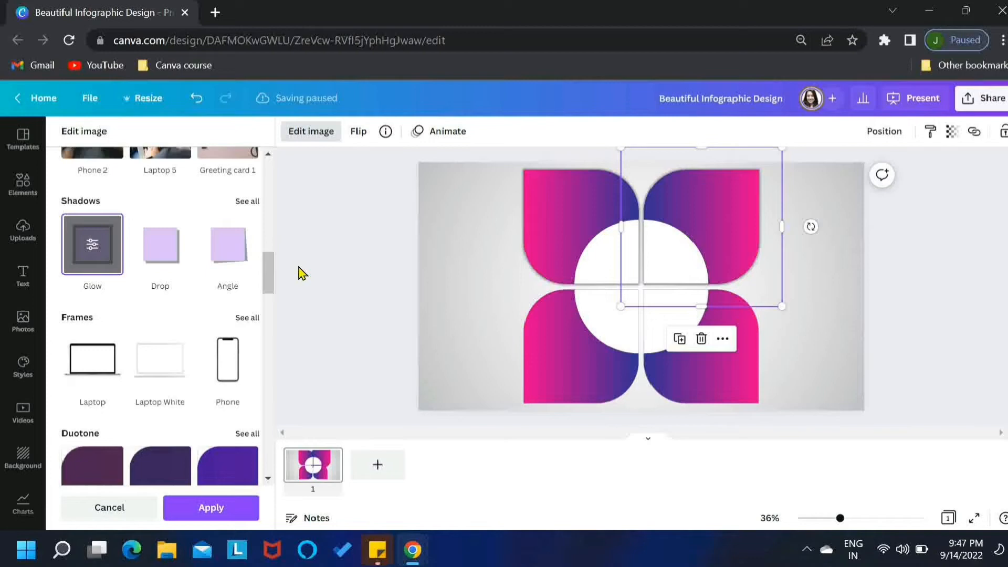
{"action": "left_click", "coordinate": [223, 508]}
{"action": "left_click", "coordinate": [564, 359]}
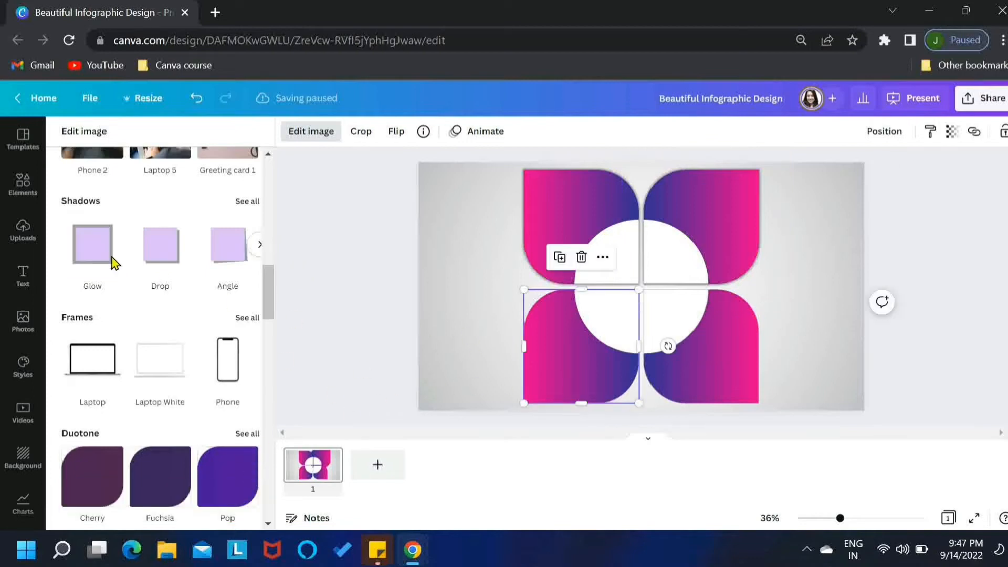
{"action": "left_click", "coordinate": [86, 258]}
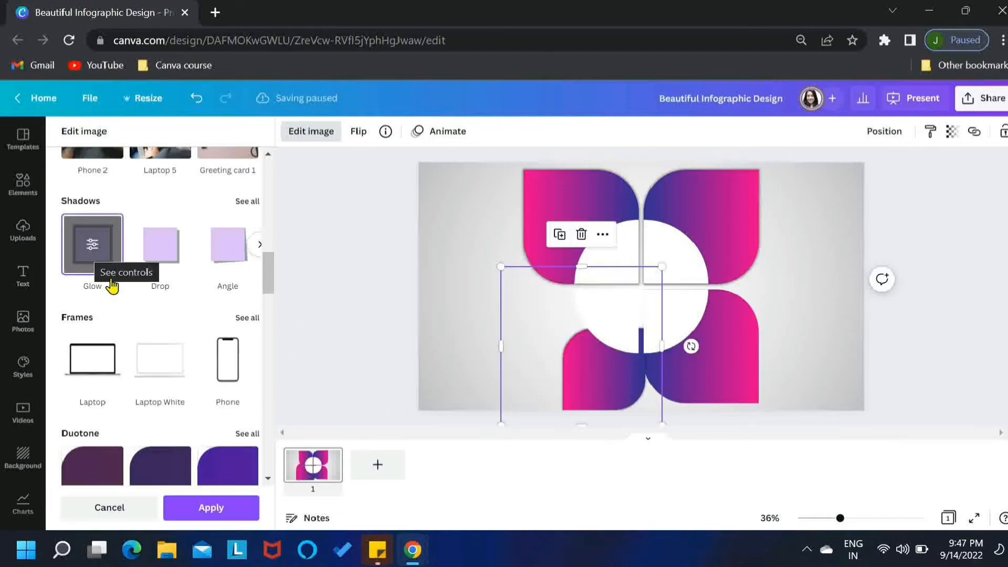
{"action": "left_click", "coordinate": [202, 507]}
{"action": "left_click", "coordinate": [741, 363]}
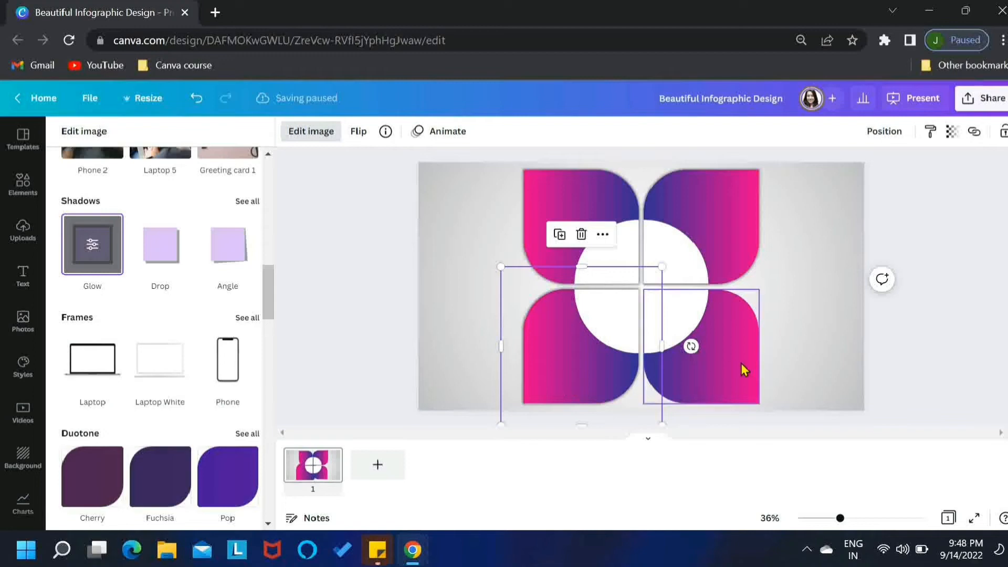
{"action": "left_click", "coordinate": [99, 261]}
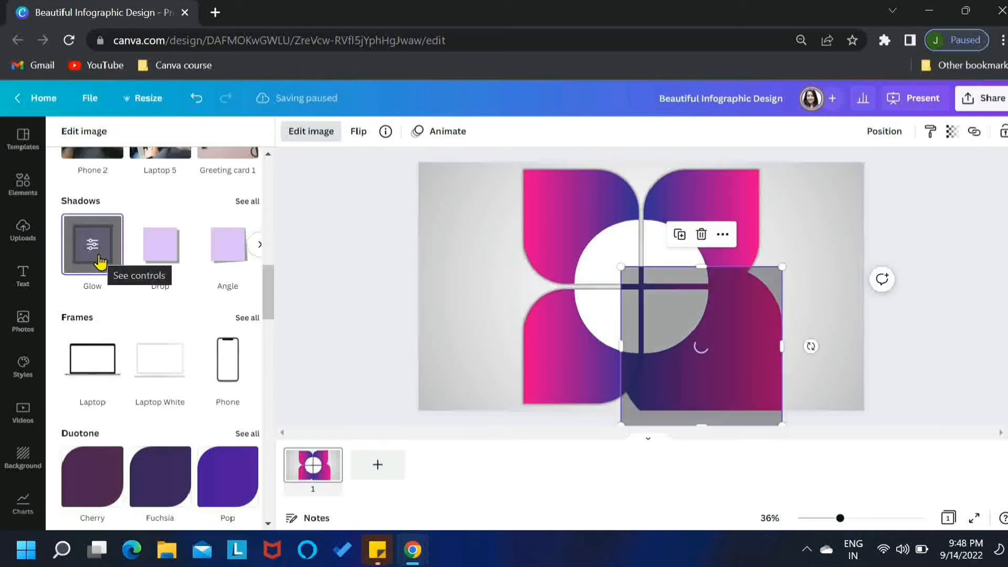
{"action": "left_click", "coordinate": [199, 509]}
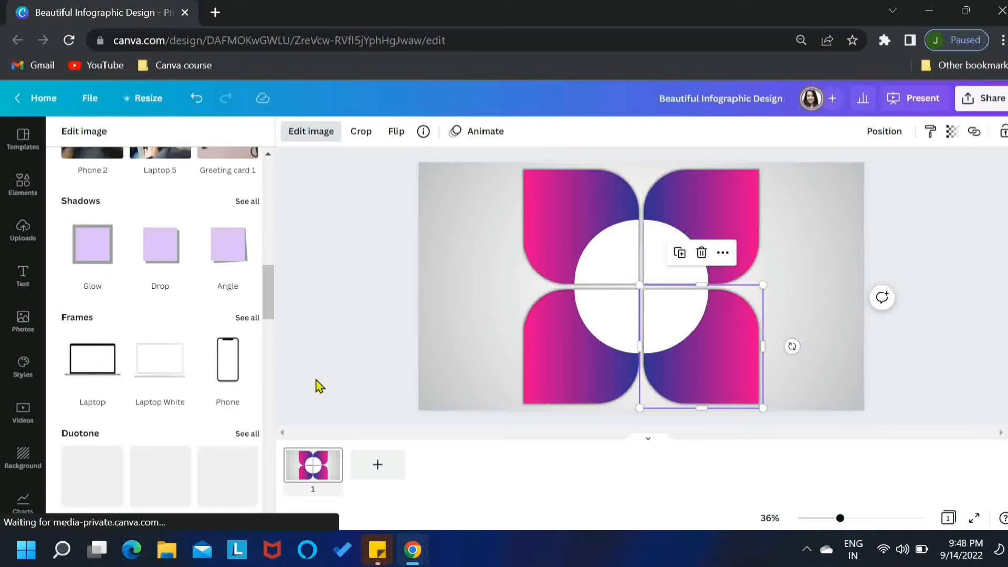
{"action": "left_click", "coordinate": [353, 329]}
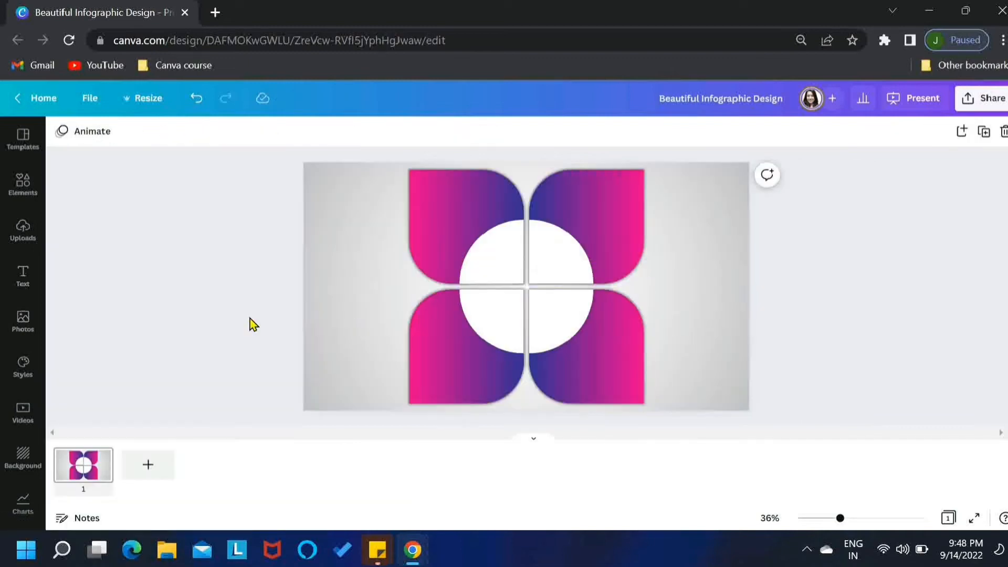
Step: Add a circle at the centre of the white circle, enlarge it slightly, and colour it dark purple
{"action": "key", "text": "c"}
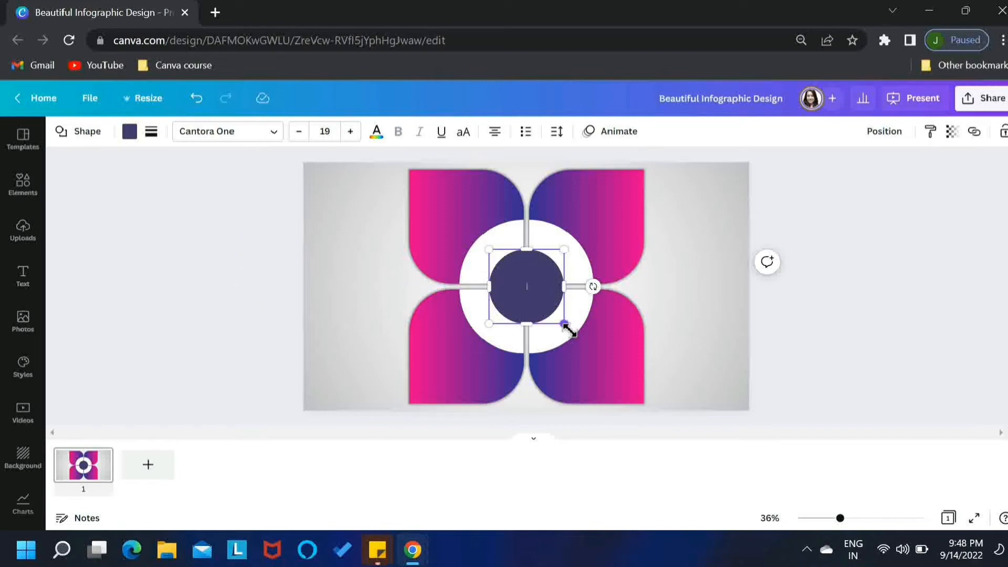
{"action": "left_click_drag", "start_coordinate": [565, 325], "coordinate": [574, 333]}
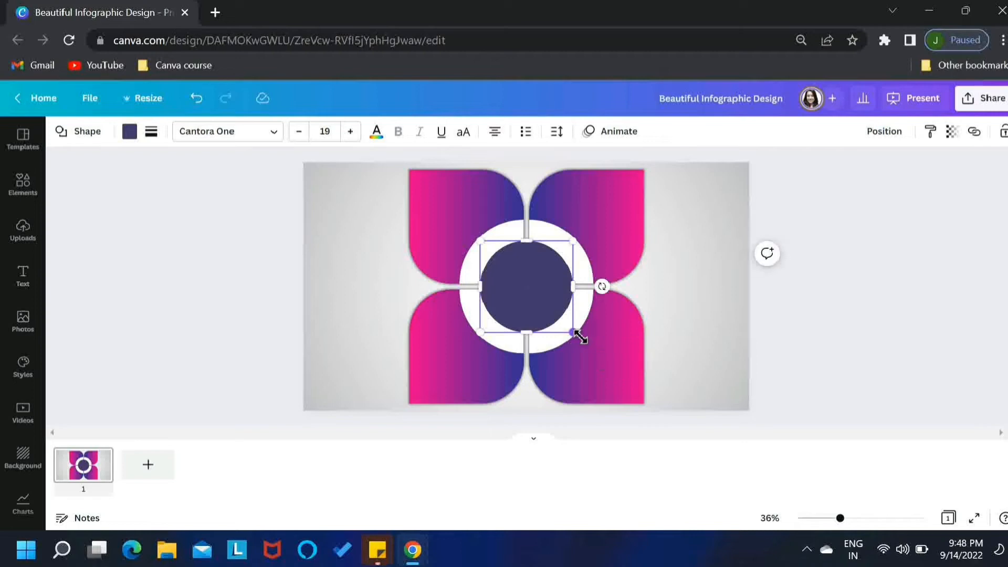
{"action": "left_click", "coordinate": [130, 132]}
{"action": "left_click_drag", "start_coordinate": [275, 183], "coordinate": [272, 233]}
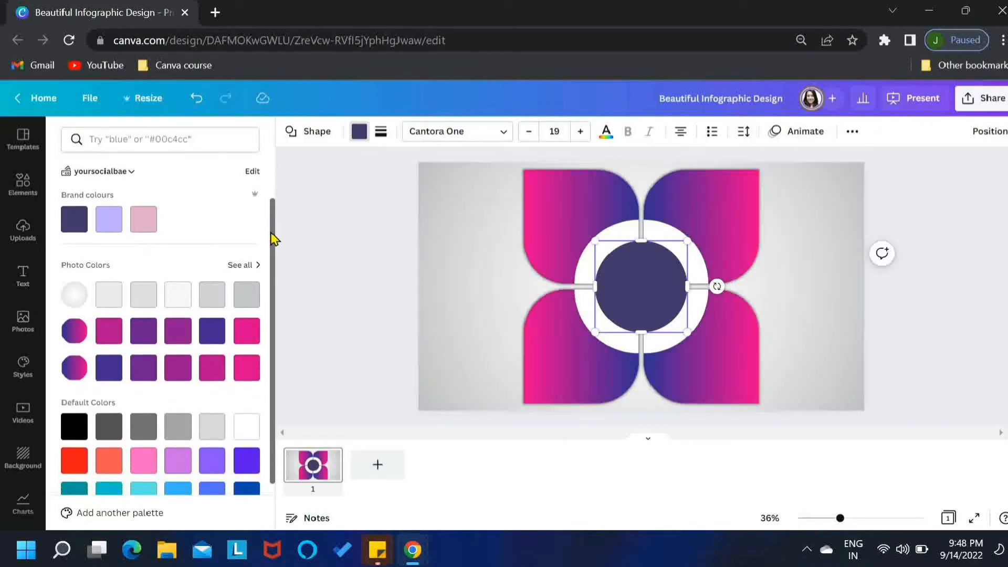
{"action": "left_click", "coordinate": [213, 332]}
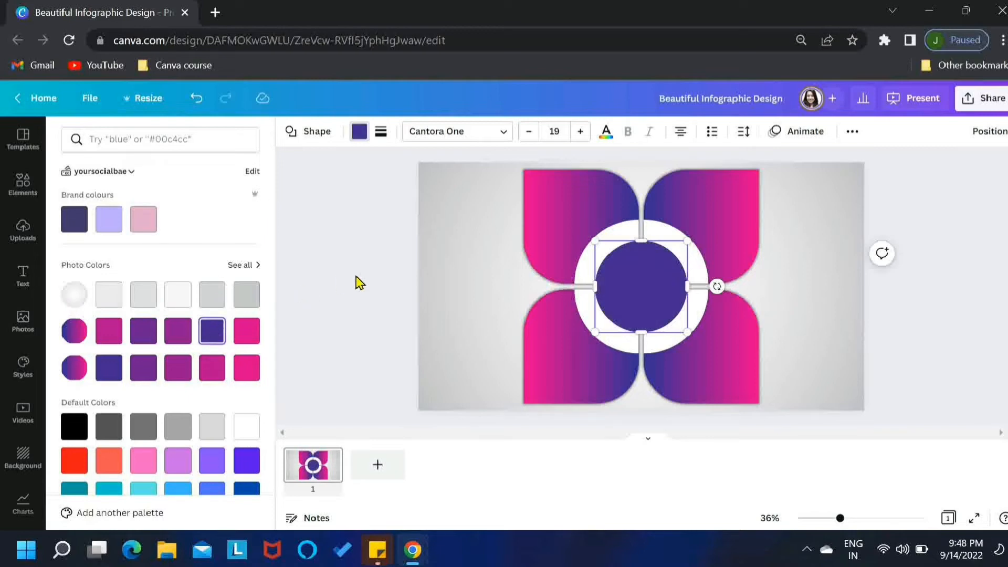
{"action": "left_click", "coordinate": [356, 276]}
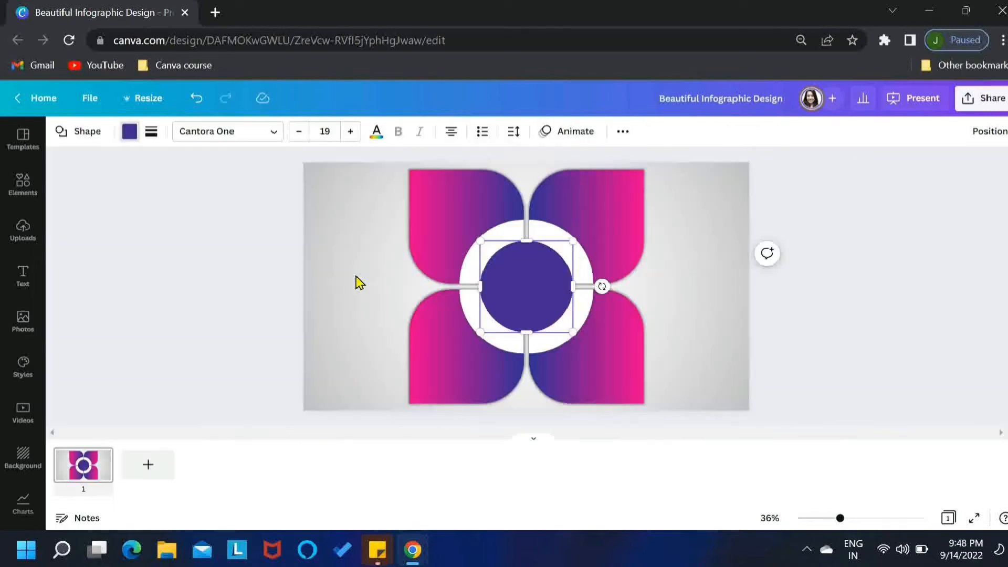
{"action": "left_click", "coordinate": [189, 287]}
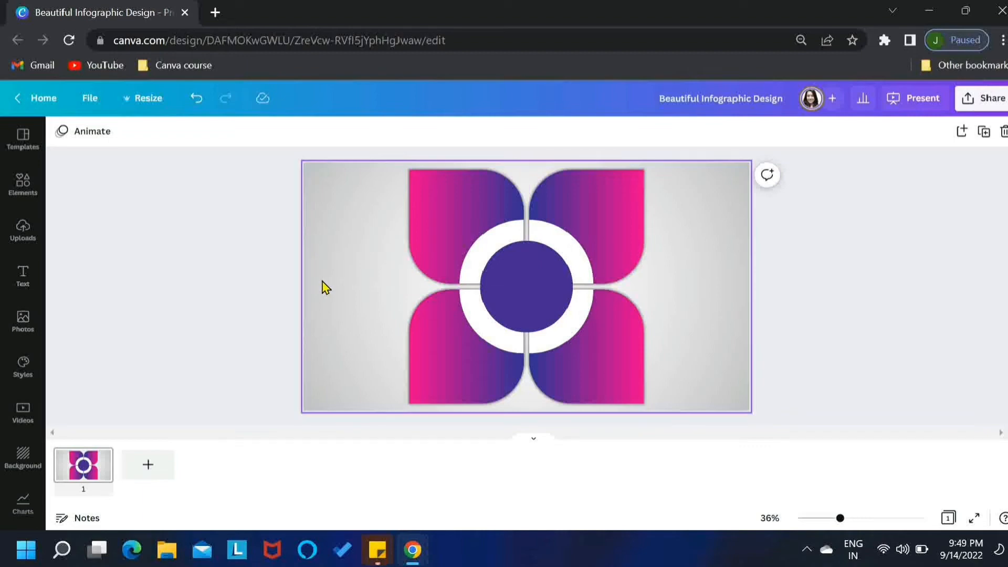
Step: Add a paragraph text box on the purple circle and set its font to Anton
{"action": "key", "text": "t"}
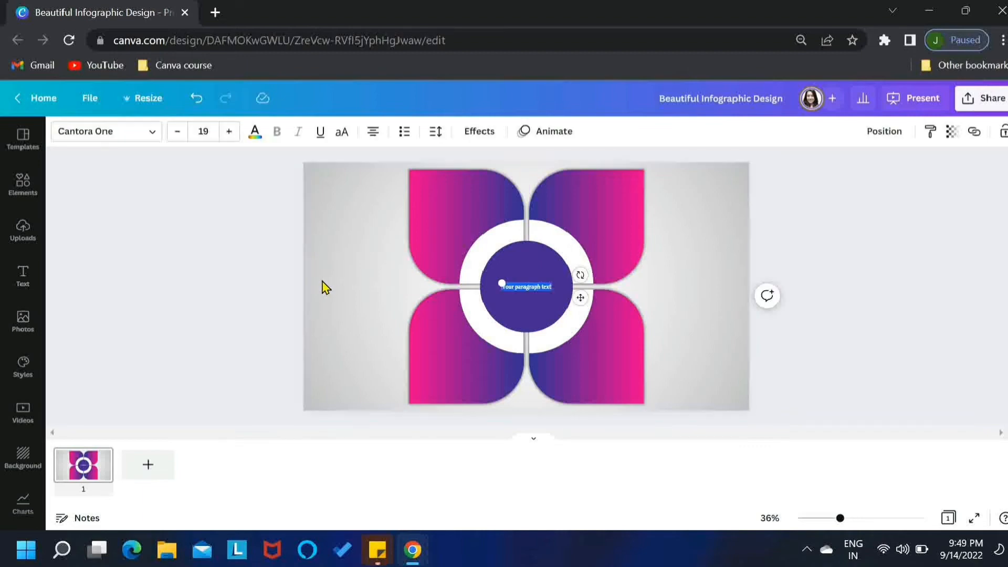
{"action": "left_click", "coordinate": [152, 133]}
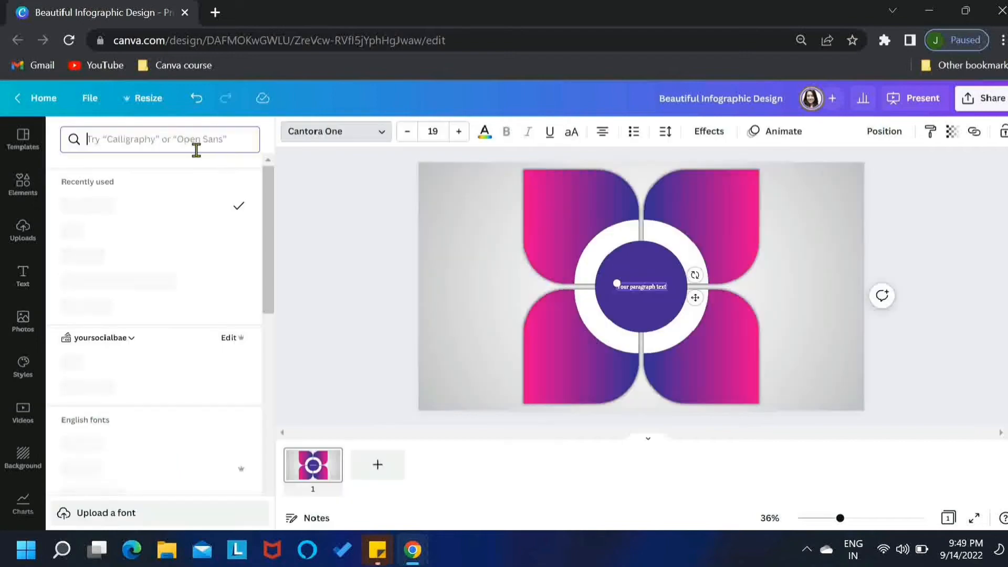
{"action": "left_click", "coordinate": [117, 139]}
{"action": "type", "text": "ant"}
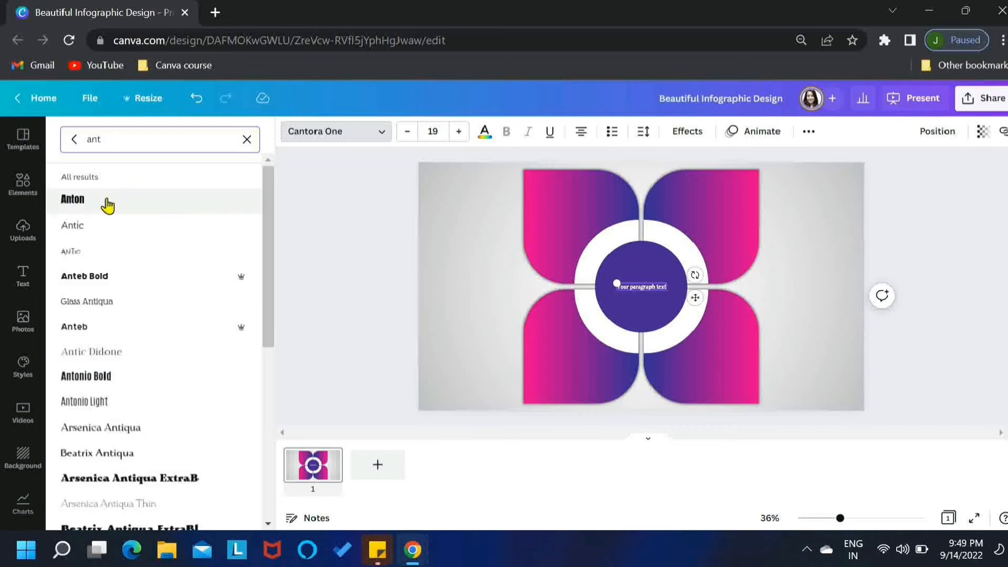
{"action": "left_click", "coordinate": [136, 202]}
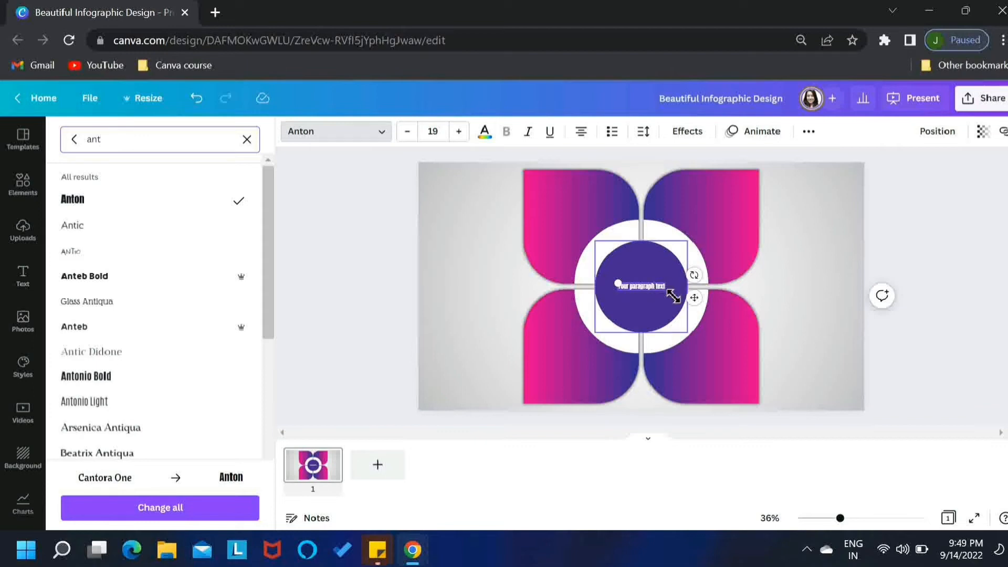
Step: Enlarge the text box and replace its text with "Lorem ipsum"
{"action": "left_click_drag", "start_coordinate": [667, 292], "coordinate": [696, 305]}
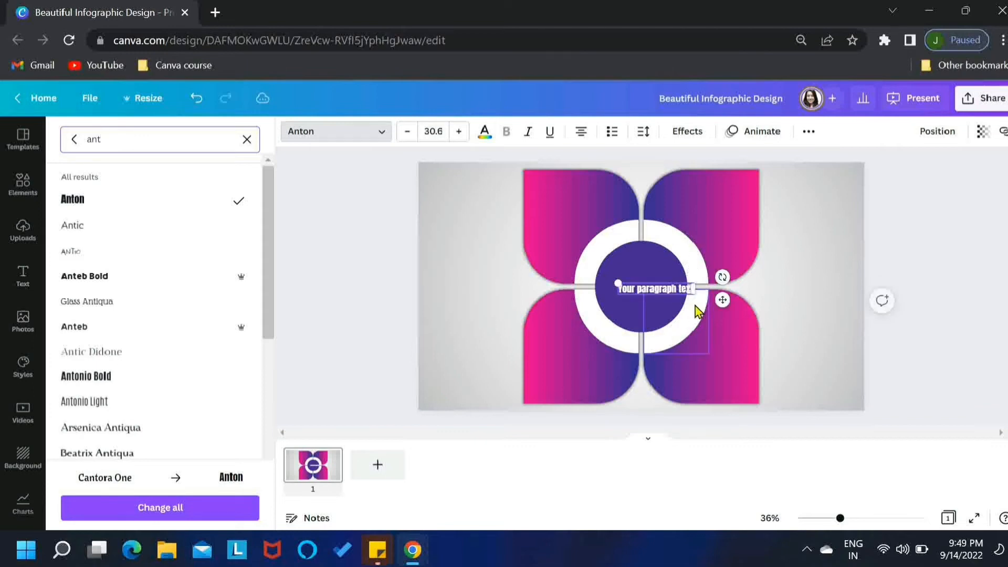
{"action": "double_click", "coordinate": [660, 291]}
{"action": "type", "text": "Lorem ipsum"}
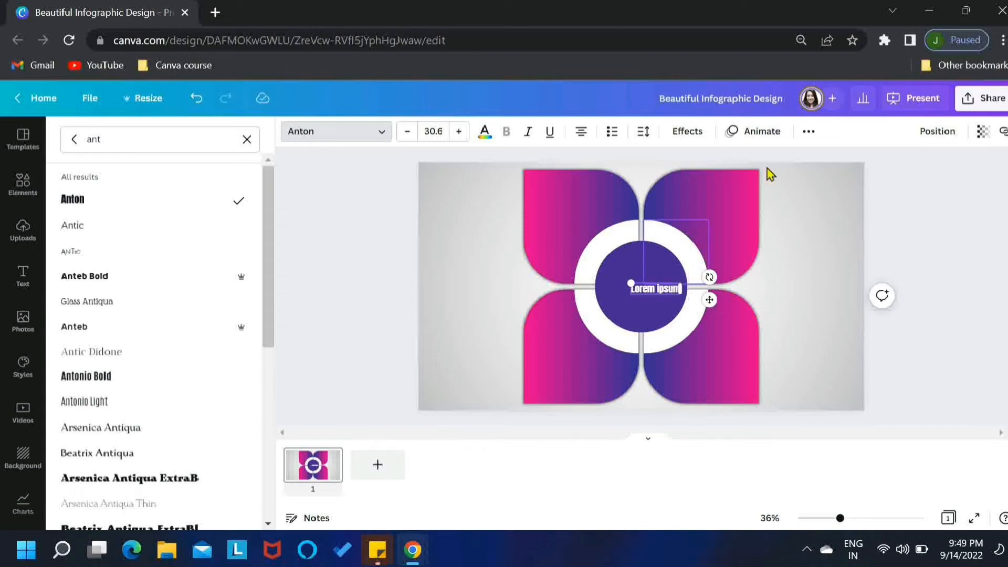
Step: Switch the text to uppercase and enlarge it to about 35.4 font size
{"action": "left_click", "coordinate": [811, 133]}
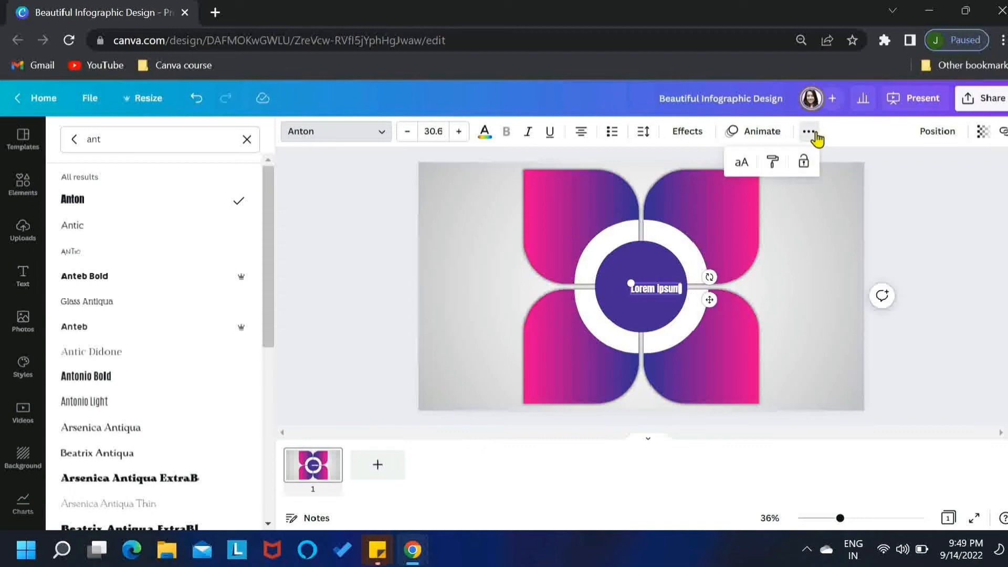
{"action": "left_click", "coordinate": [740, 163]}
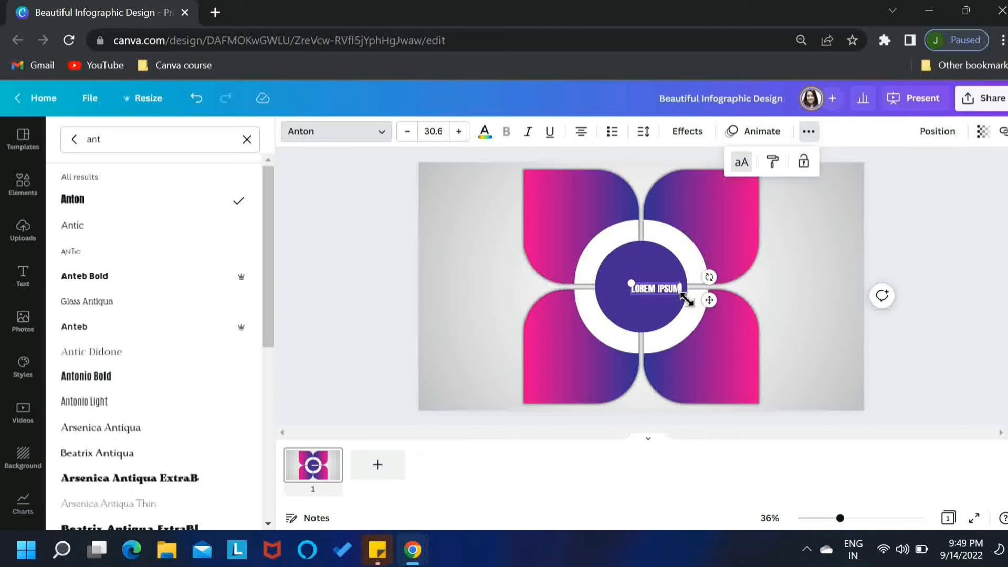
{"action": "left_click_drag", "start_coordinate": [686, 300], "coordinate": [698, 304]}
Step: Colour the text magenta and move it onto the upper-left part of the white ring
{"action": "left_click", "coordinate": [484, 130]}
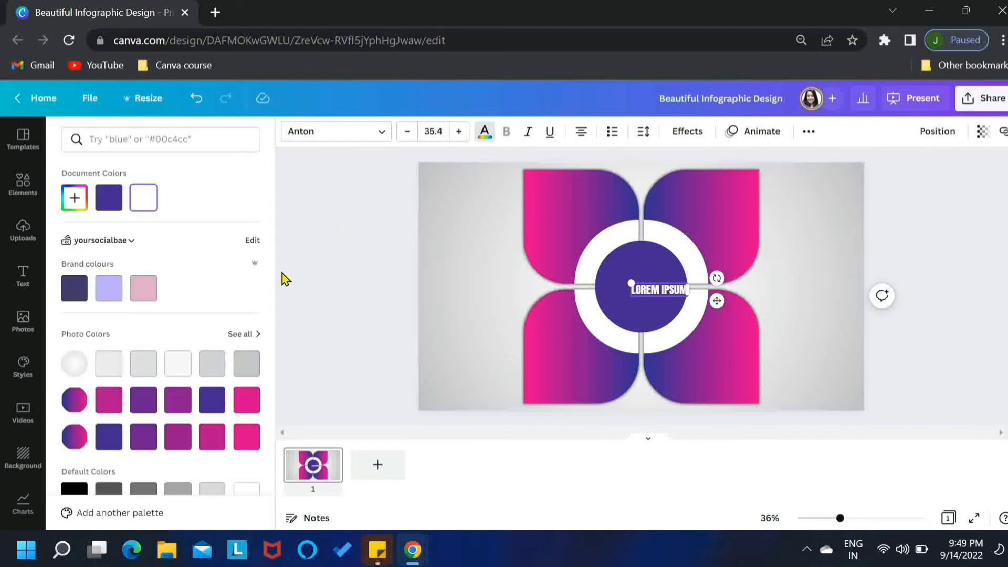
{"action": "left_click", "coordinate": [111, 405]}
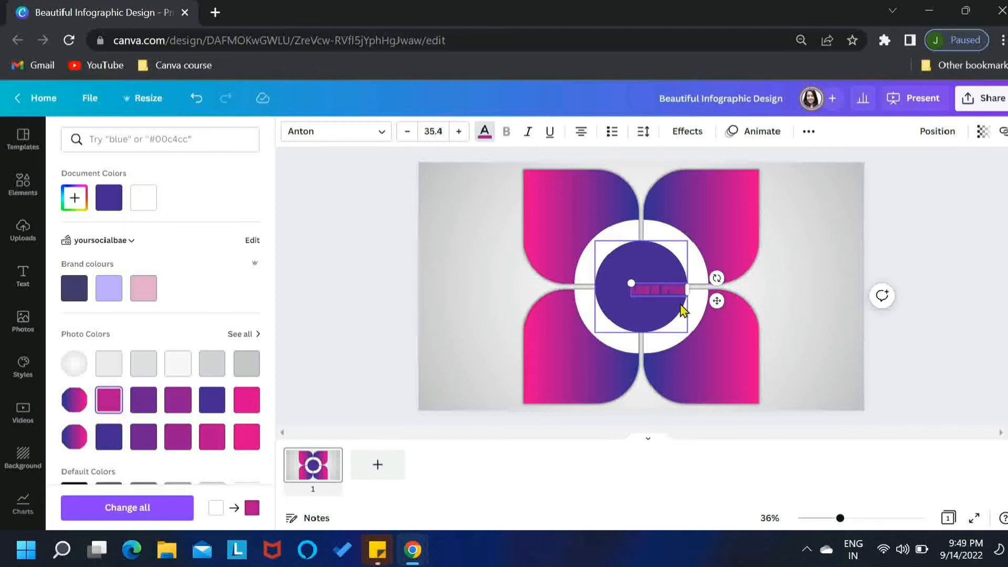
{"action": "left_click_drag", "start_coordinate": [717, 300], "coordinate": [672, 259]}
Step: Increase the font size to 36.4 and apply the Curve text effect with curve set to 34
{"action": "left_click", "coordinate": [459, 132]}
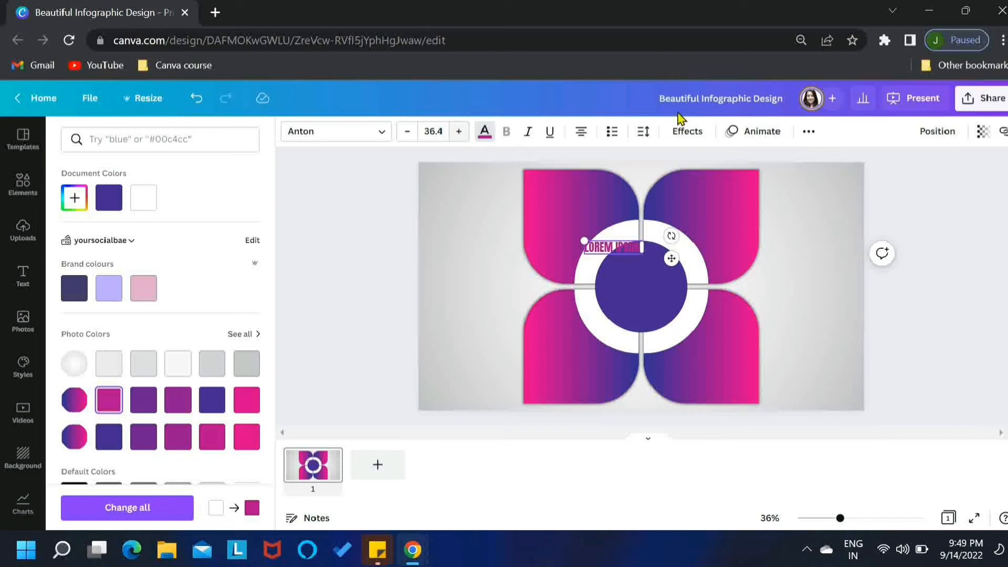
{"action": "left_click", "coordinate": [687, 132]}
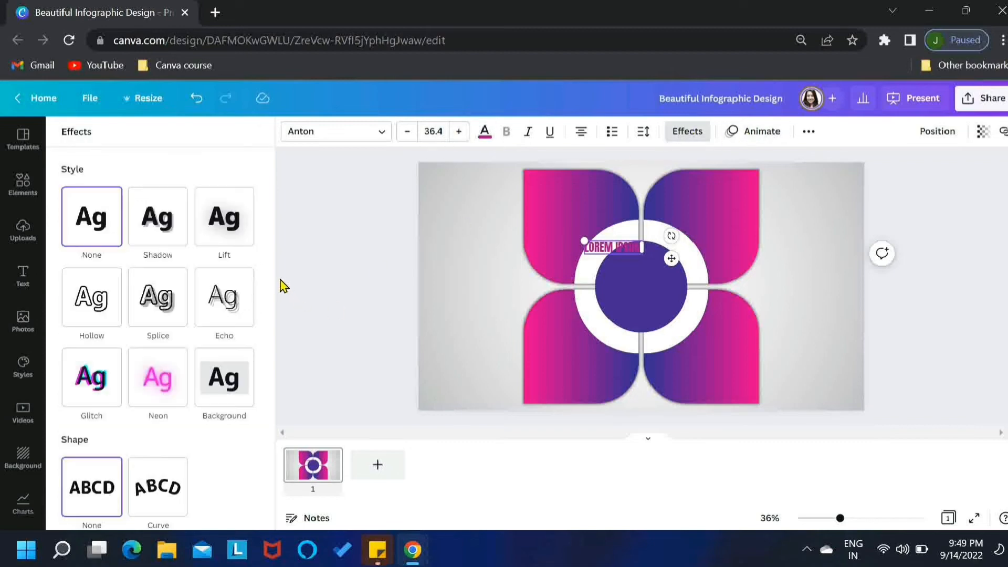
{"action": "scroll", "coordinate": [274, 305], "scroll_direction": "down", "scroll_amount": 1}
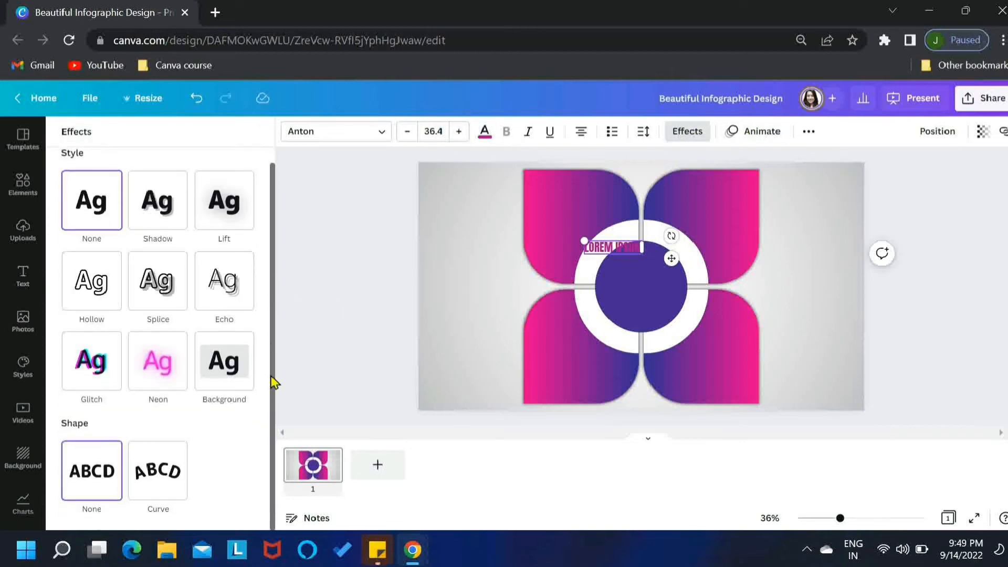
{"action": "left_click", "coordinate": [165, 480]}
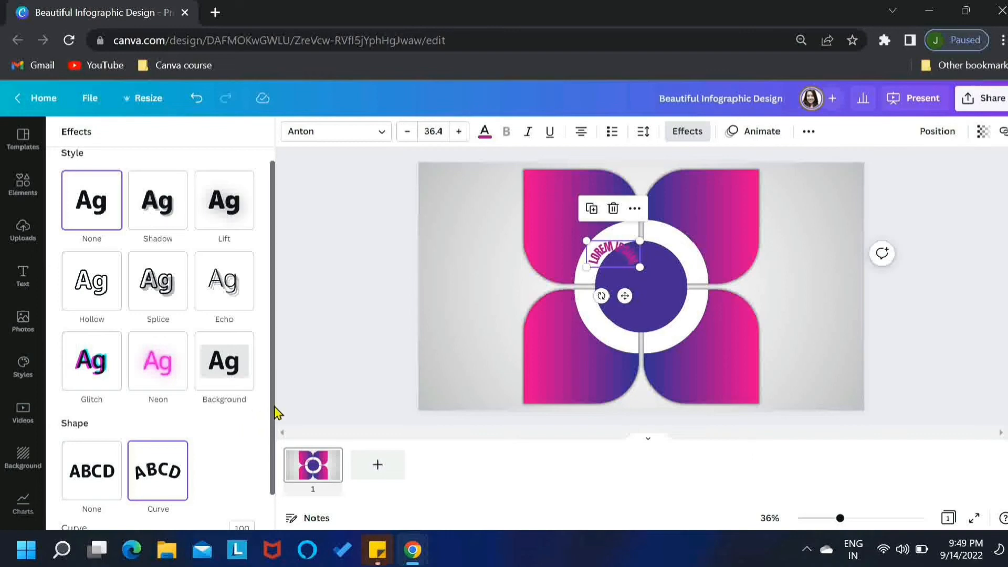
{"action": "scroll", "coordinate": [275, 432], "scroll_direction": "down", "scroll_amount": 2}
{"action": "left_click_drag", "start_coordinate": [252, 512], "coordinate": [191, 518]}
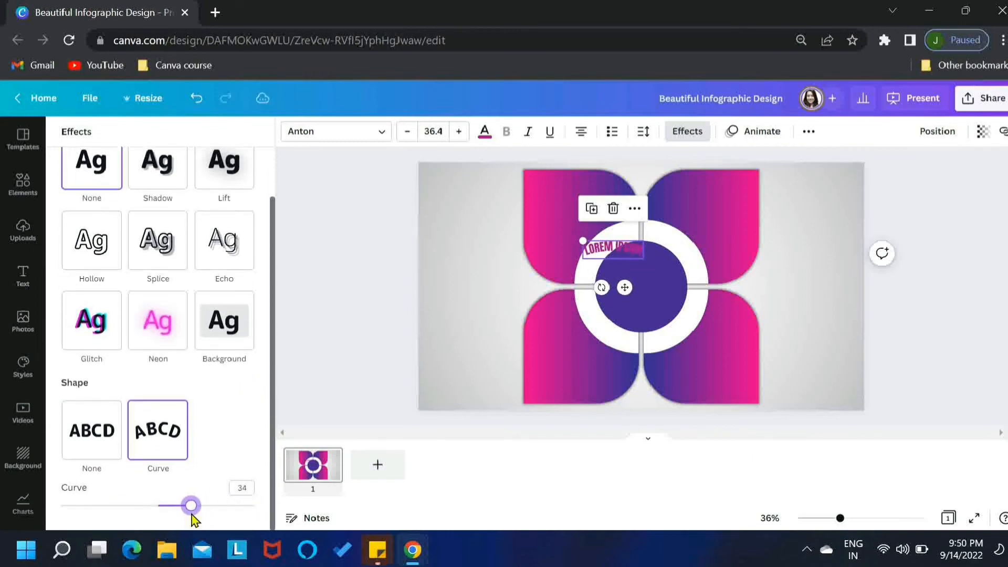
Step: Rotate the curved text to follow the ring and raise its curve to 48
{"action": "left_click_drag", "start_coordinate": [602, 289], "coordinate": [642, 270]}
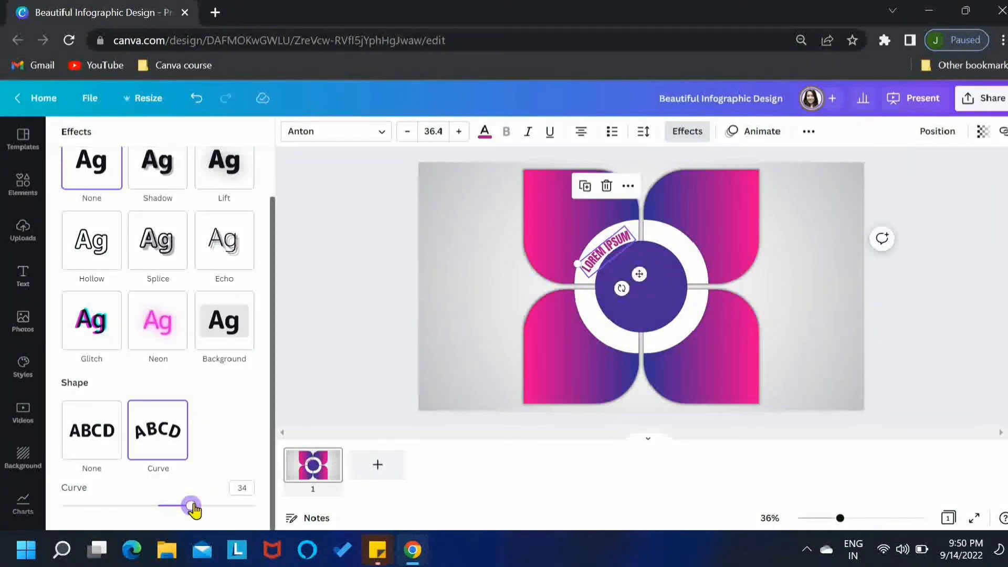
{"action": "left_click_drag", "start_coordinate": [191, 506], "coordinate": [205, 506]}
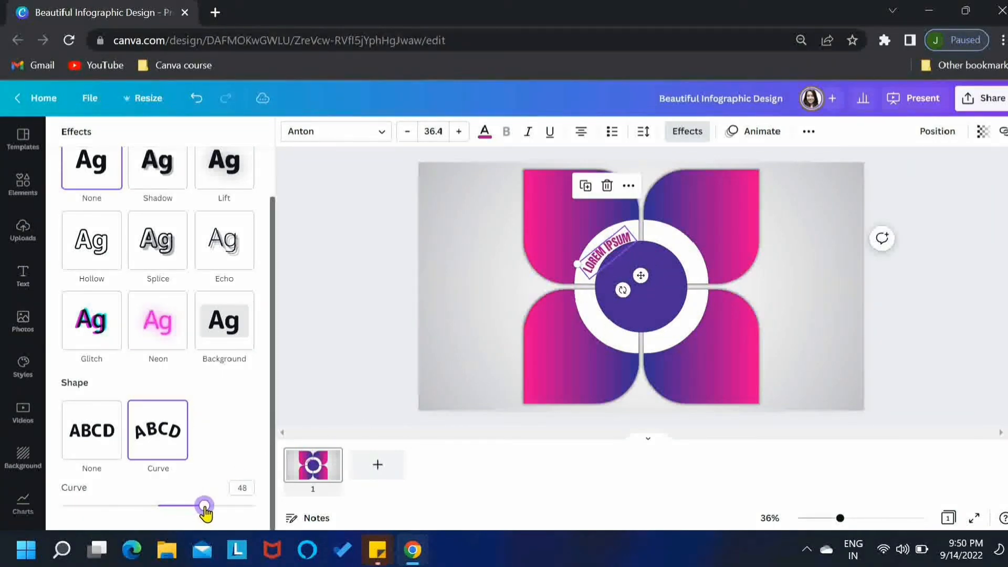
Step: Increase the curved text's font size to 40.4 and realign it along the upper-left ring quarter
{"action": "left_click", "coordinate": [459, 140]}
{"action": "left_click", "coordinate": [457, 140]}
{"action": "left_click", "coordinate": [457, 139]}
{"action": "left_click", "coordinate": [457, 140]}
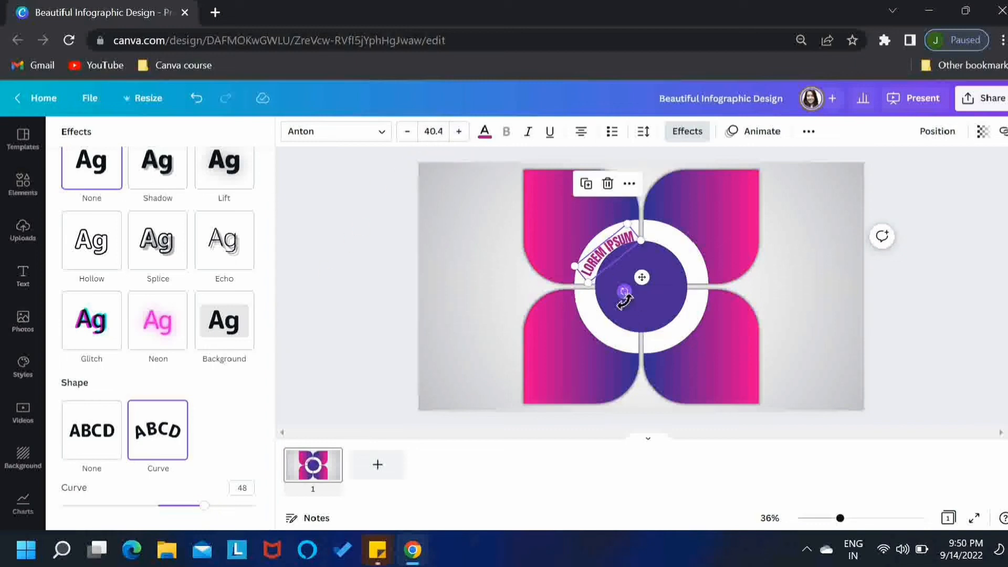
{"action": "left_click_drag", "start_coordinate": [626, 300], "coordinate": [644, 275]}
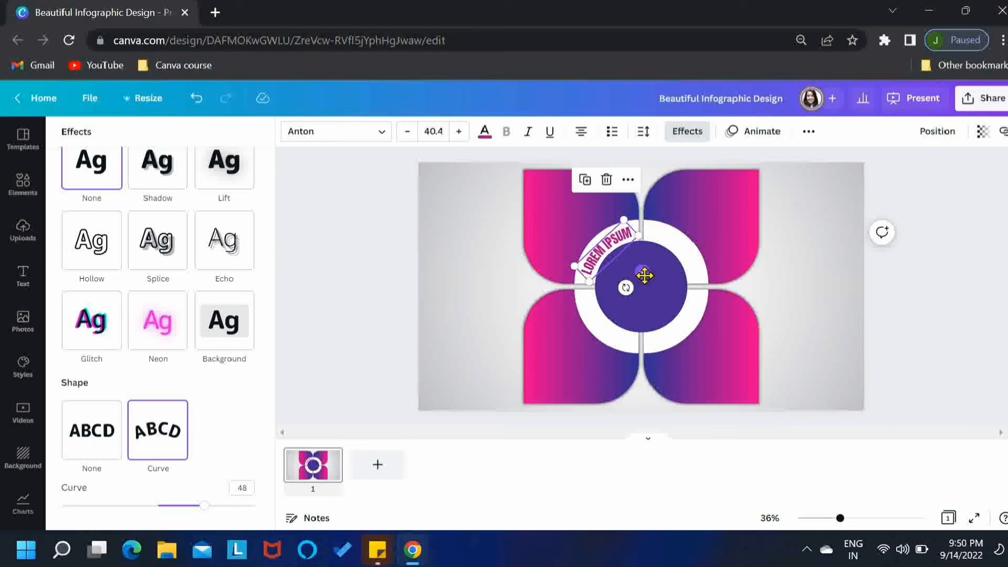
Step: Duplicate the curved text and rotate the copy into the upper-right quarter of the ring
{"action": "left_click", "coordinate": [585, 180]}
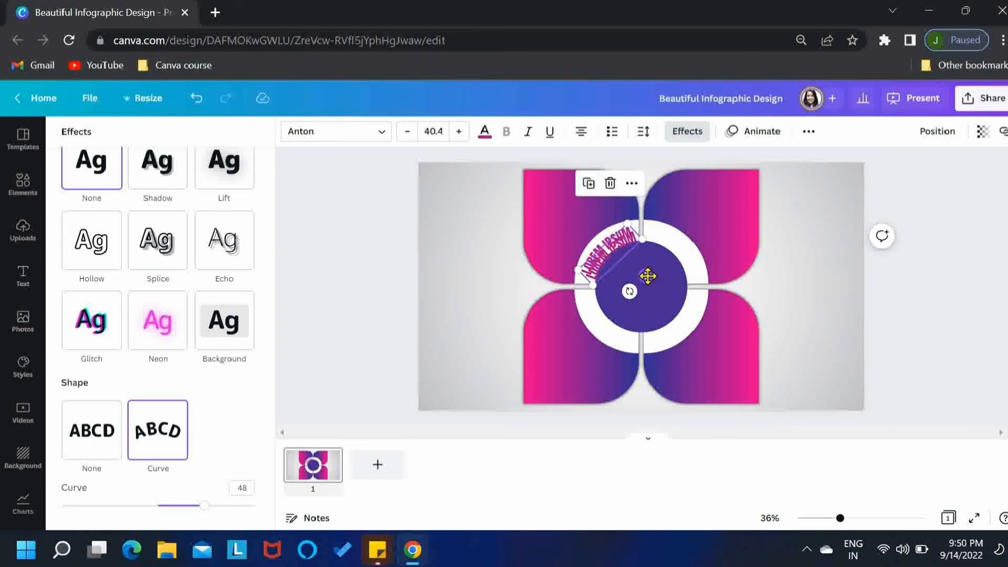
{"action": "mouse_move", "coordinate": [648, 275]}
{"action": "left_mouse_down"}
{"action": "mouse_move", "coordinate": [699, 279]}
{"action": "mouse_move", "coordinate": [639, 290]}
{"action": "mouse_move", "coordinate": [654, 284]}
{"action": "left_mouse_up"}
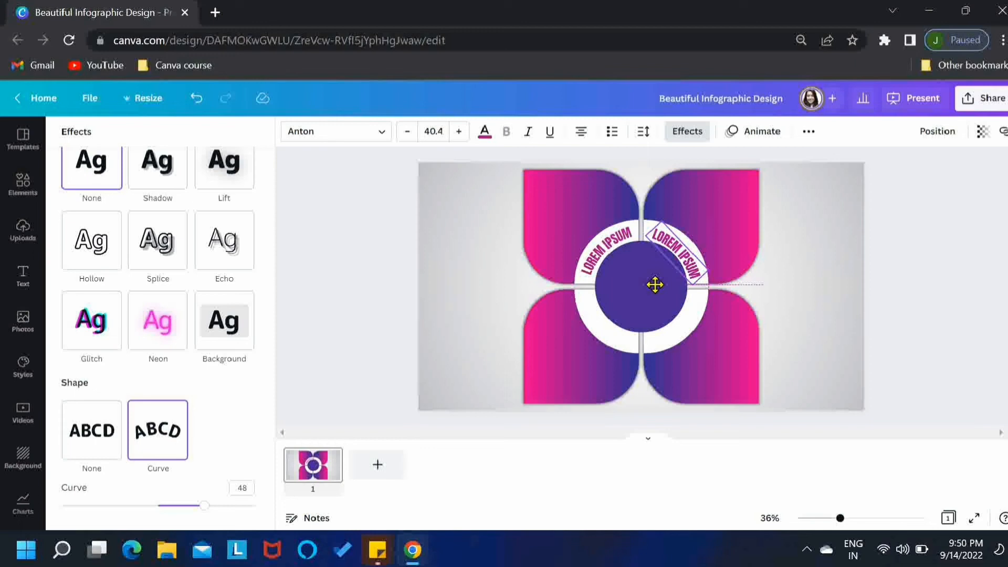
{"action": "left_click_drag", "start_coordinate": [656, 285], "coordinate": [655, 284]}
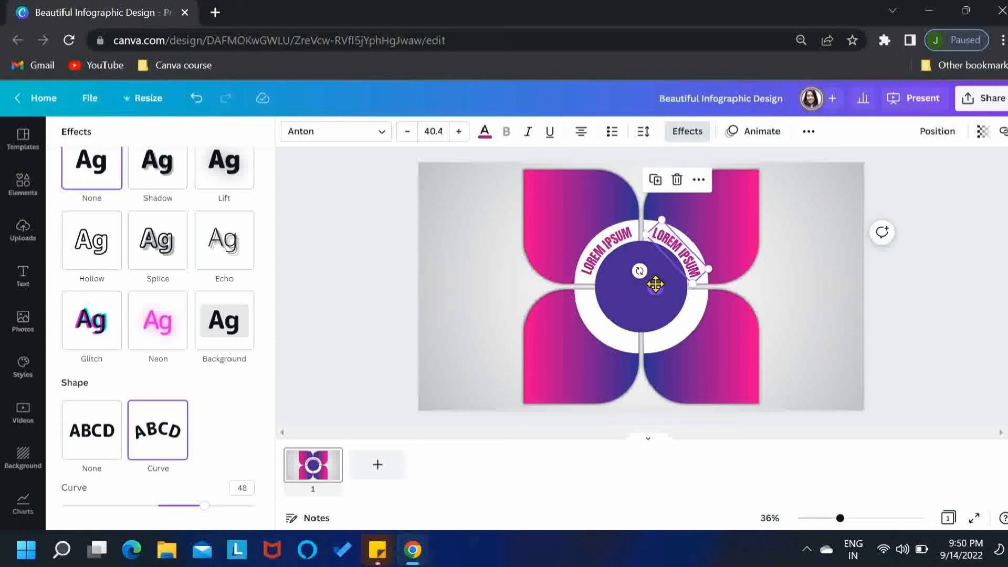
Step: Duplicate the curved text again and rotate and move the copy into the lower-right quarter of the ring
{"action": "left_click", "coordinate": [656, 179]}
{"action": "left_click_drag", "start_coordinate": [727, 288], "coordinate": [683, 287]}
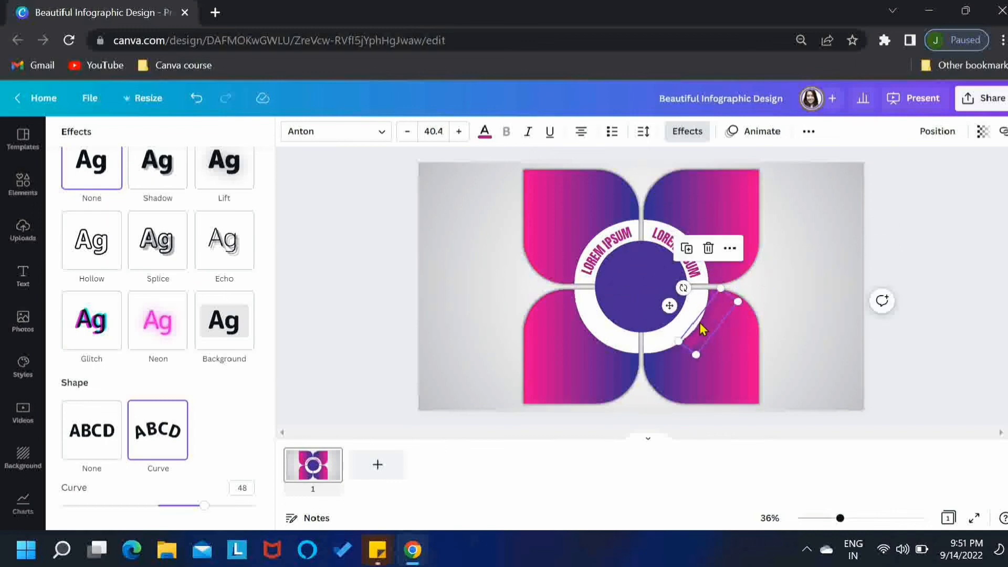
{"action": "left_click_drag", "start_coordinate": [703, 329], "coordinate": [677, 336]}
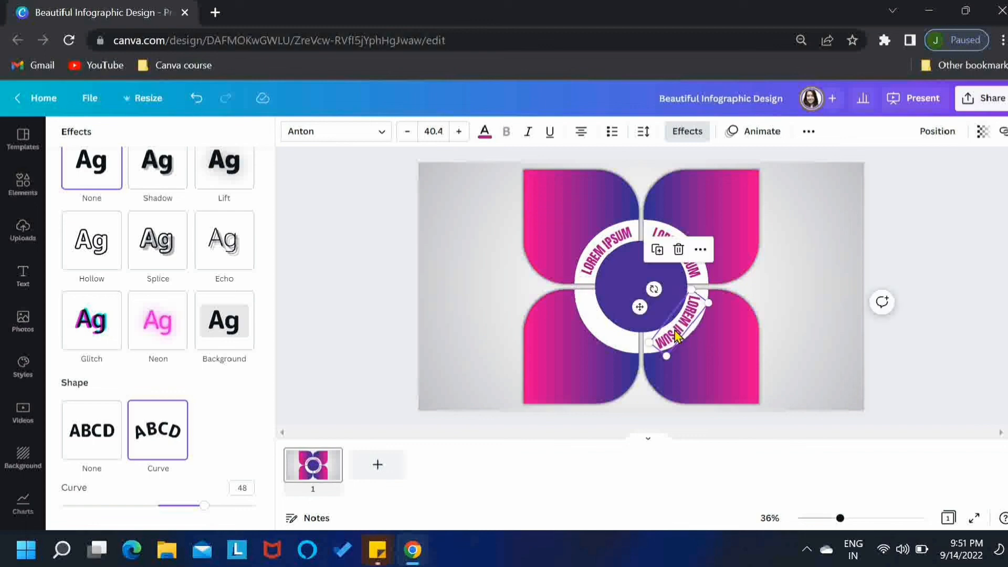
{"action": "left_click_drag", "start_coordinate": [660, 295], "coordinate": [660, 294]}
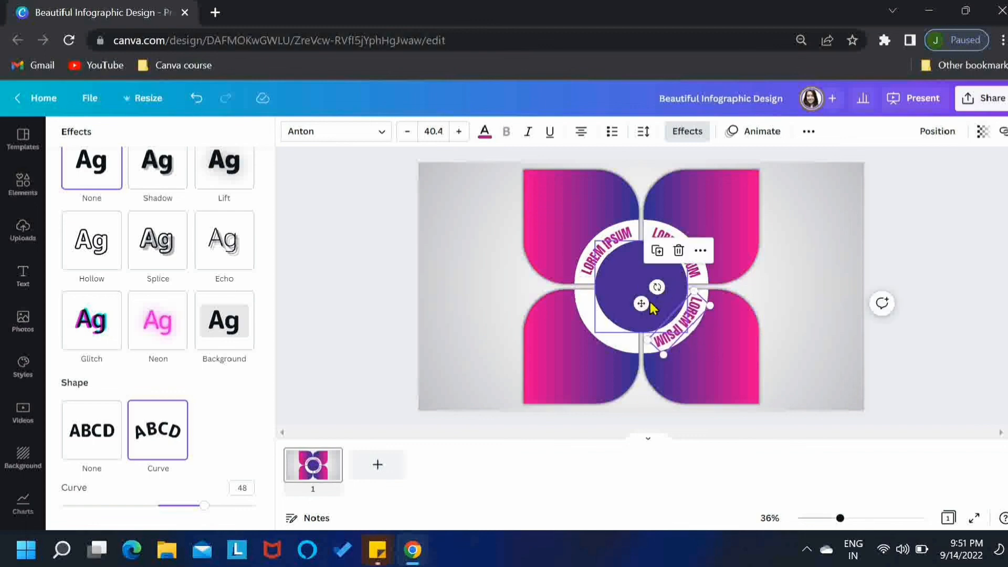
Step: Duplicate the curved text once more and place the copy in the lower-left quarter of the ring
{"action": "left_click", "coordinate": [657, 251]}
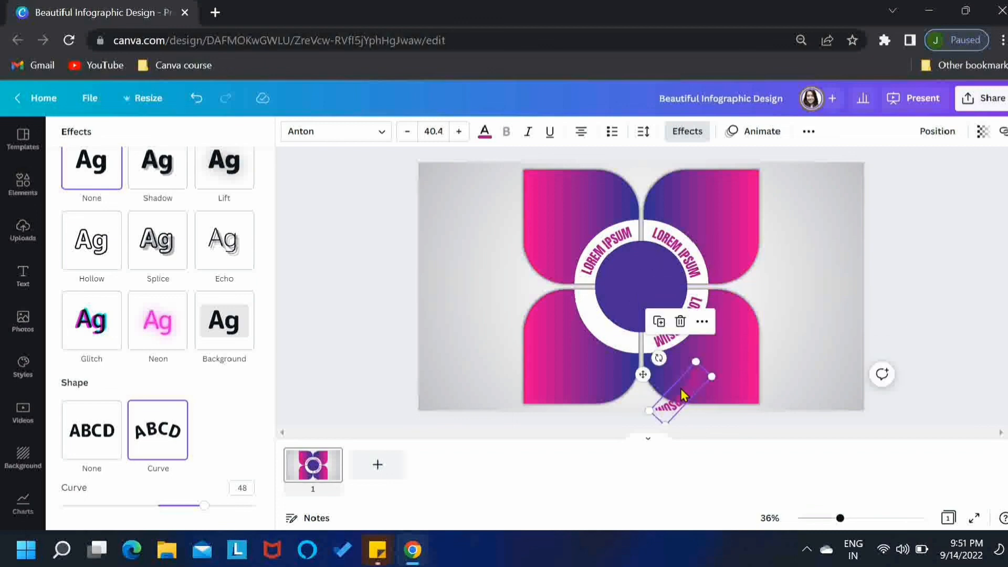
{"action": "left_click_drag", "start_coordinate": [681, 395], "coordinate": [607, 343]}
{"action": "left_click_drag", "start_coordinate": [586, 303], "coordinate": [643, 310]}
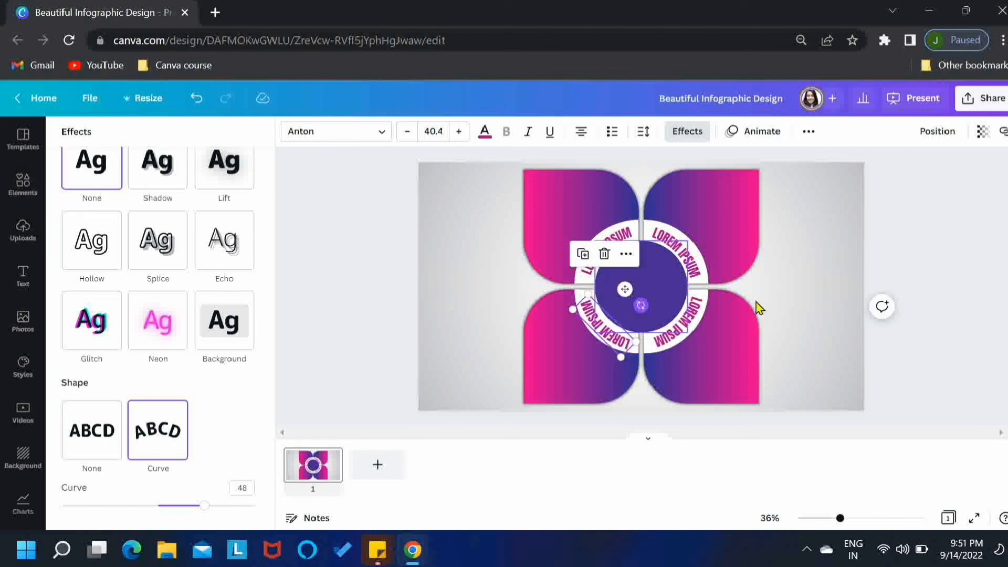
{"action": "left_click", "coordinate": [932, 360]}
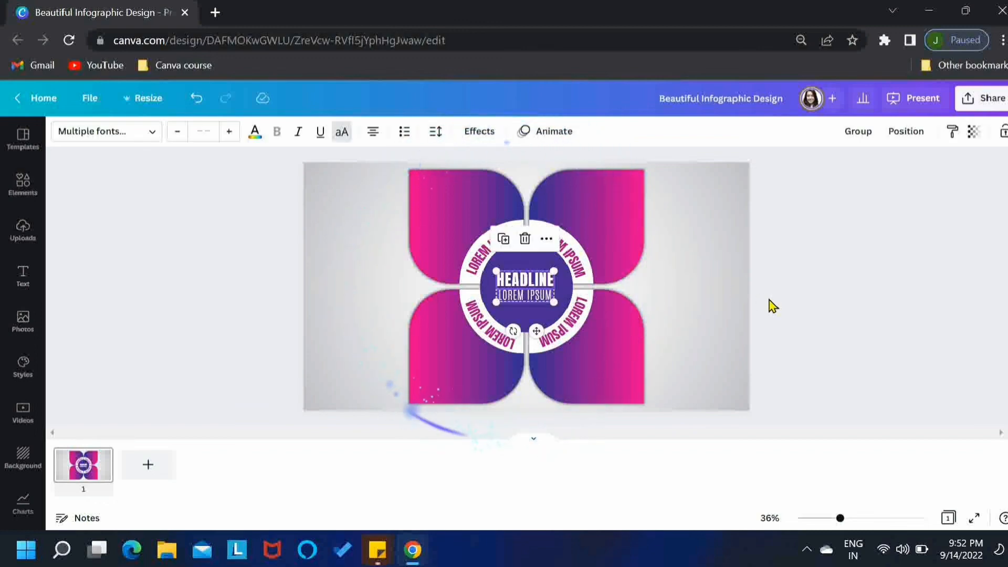
{"action": "left_click", "coordinate": [770, 305]}
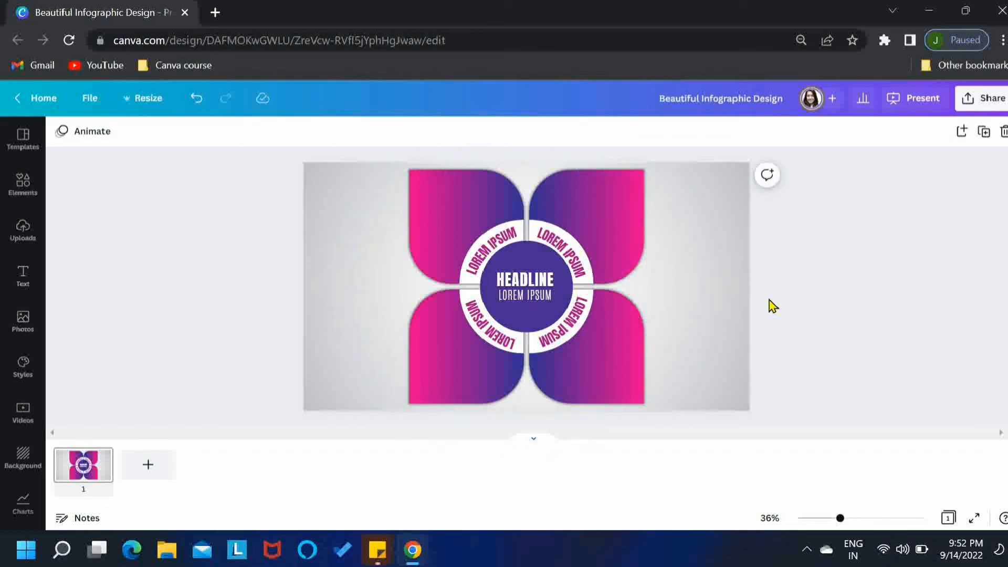